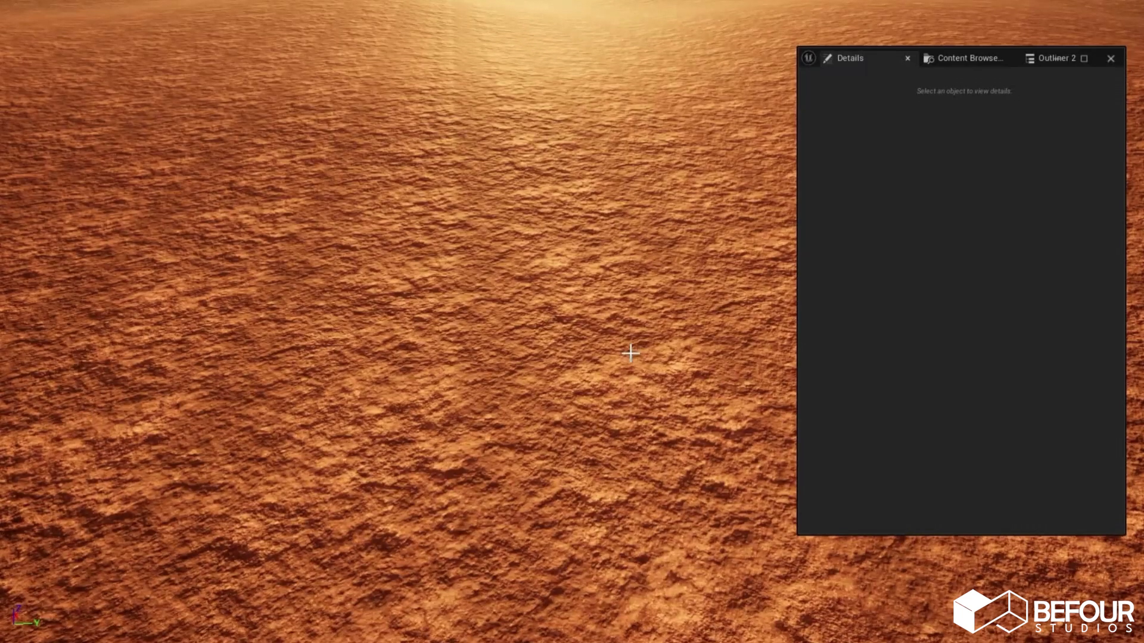
Step: Place the BP_Main blueprint on the open ground and scale it to about 1.47 in X and 2.73 in Y
left_click(942, 66)
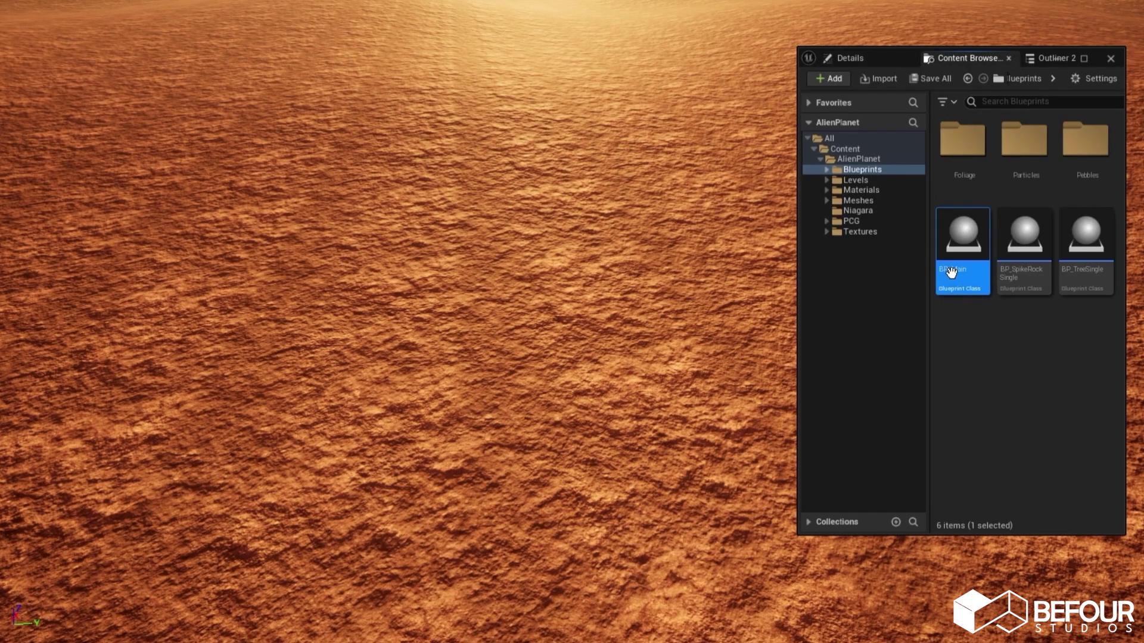
left_click_drag(953, 271, 552, 248)
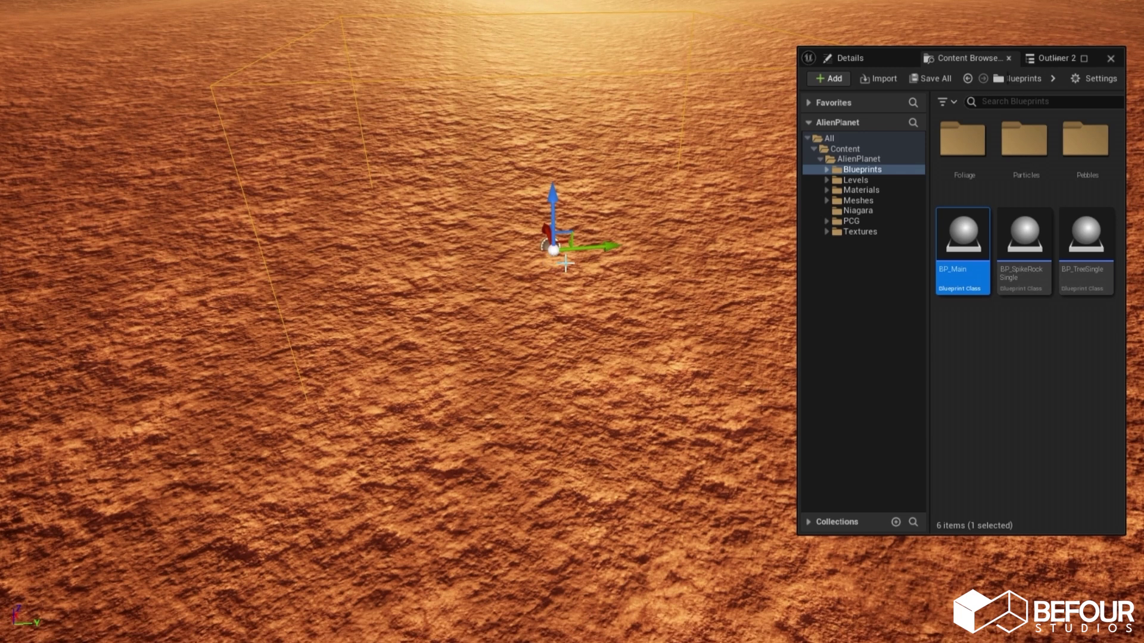
left_click_drag(570, 241, 489, 261)
right_click_drag(567, 266, 555, 268)
key("r")
left_click_drag(565, 260, 569, 260)
right_click_drag(569, 260, 548, 246)
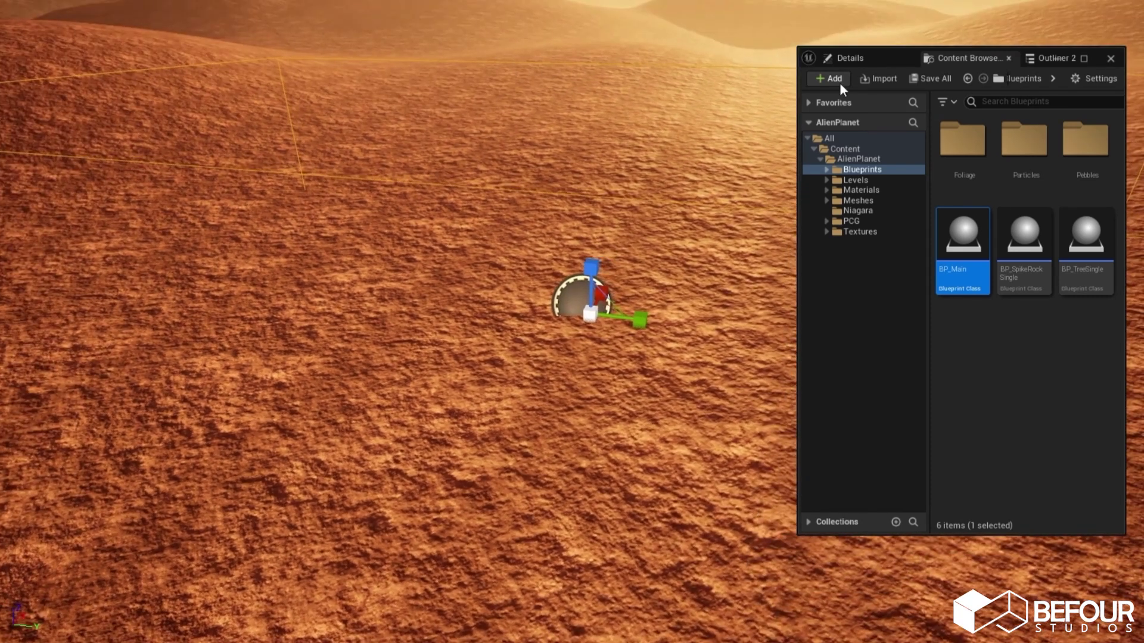
Step: Generate the BP_Main rock content, view it without editor overlays and look through its rock parameters
left_click(857, 62)
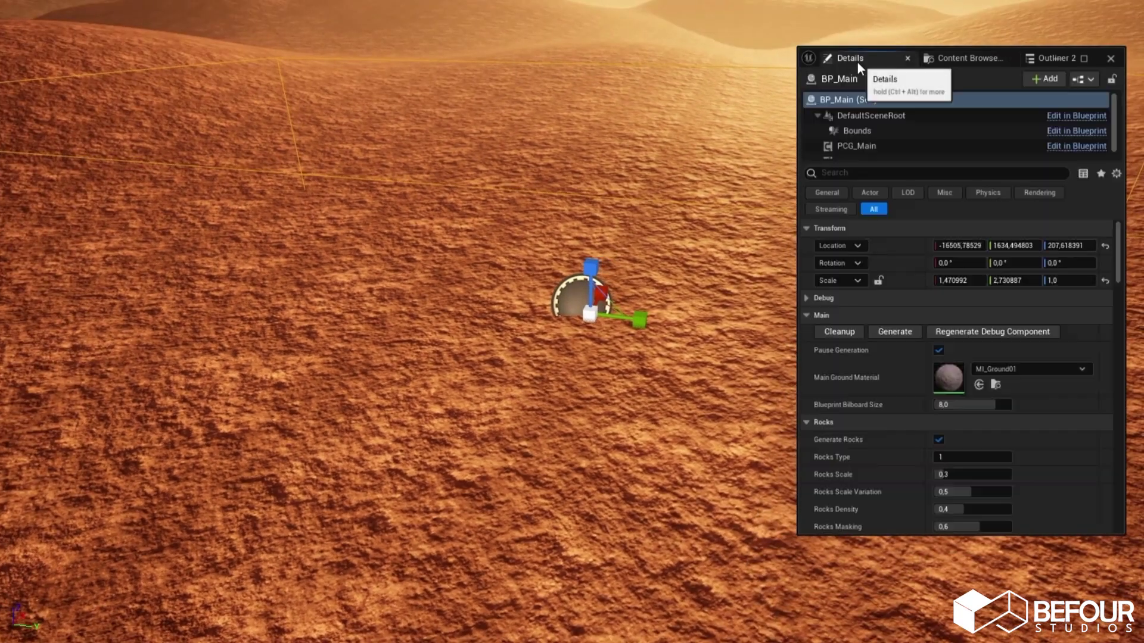
left_click(894, 332)
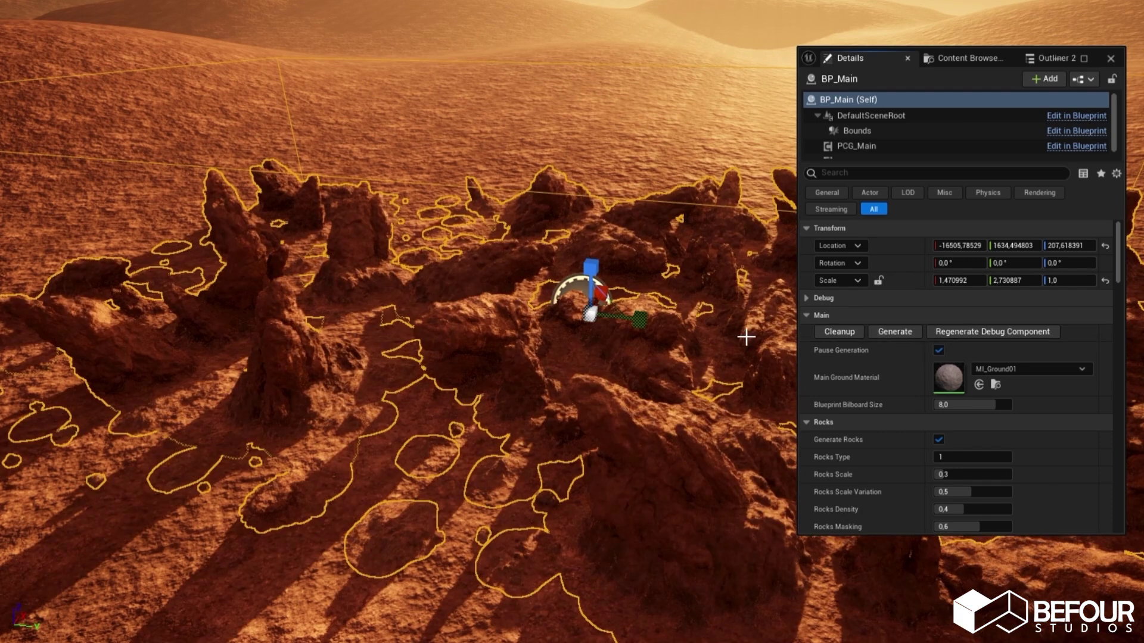
mouse_move(744, 333)
right_mouse_down()
mouse_move(721, 327)
mouse_move(741, 337)
right_mouse_up()
key("g")
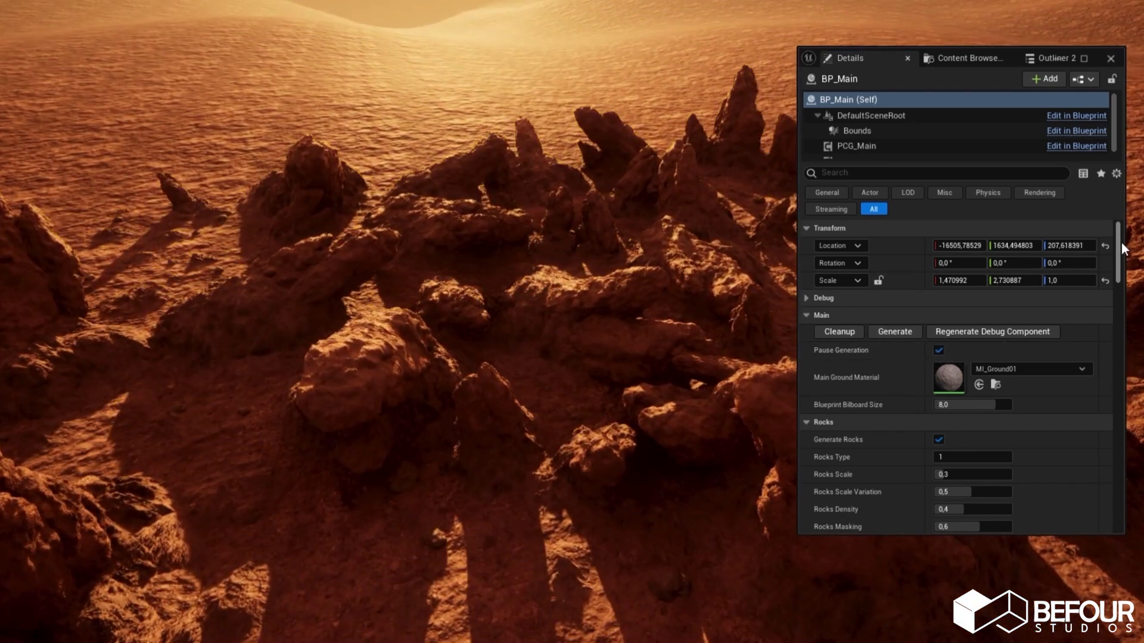
left_click_drag(1120, 247, 1132, 275)
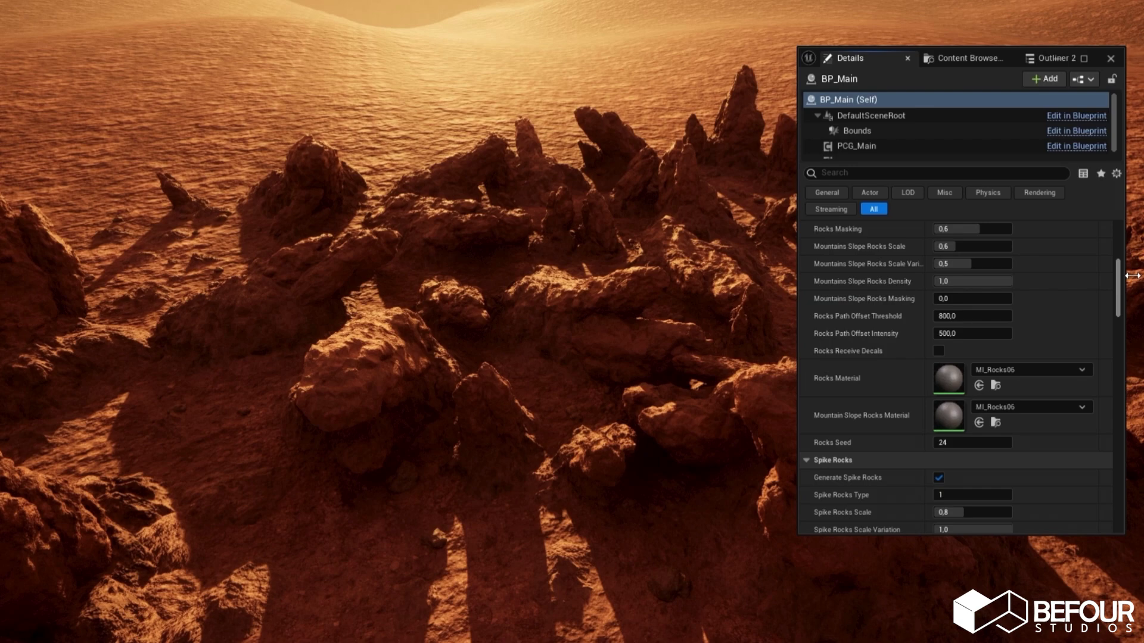
left_click_drag(1132, 275, 1132, 238)
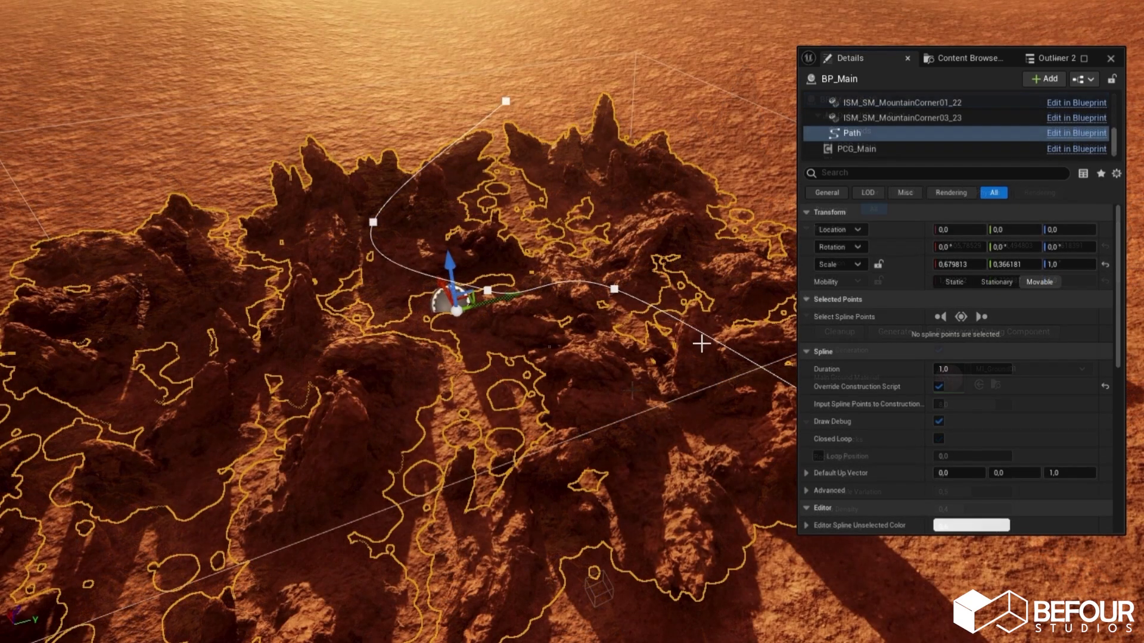
Step: Add one component tag named "path" to the Path spline of BP_Main
right_click_drag(702, 343, 572, 357)
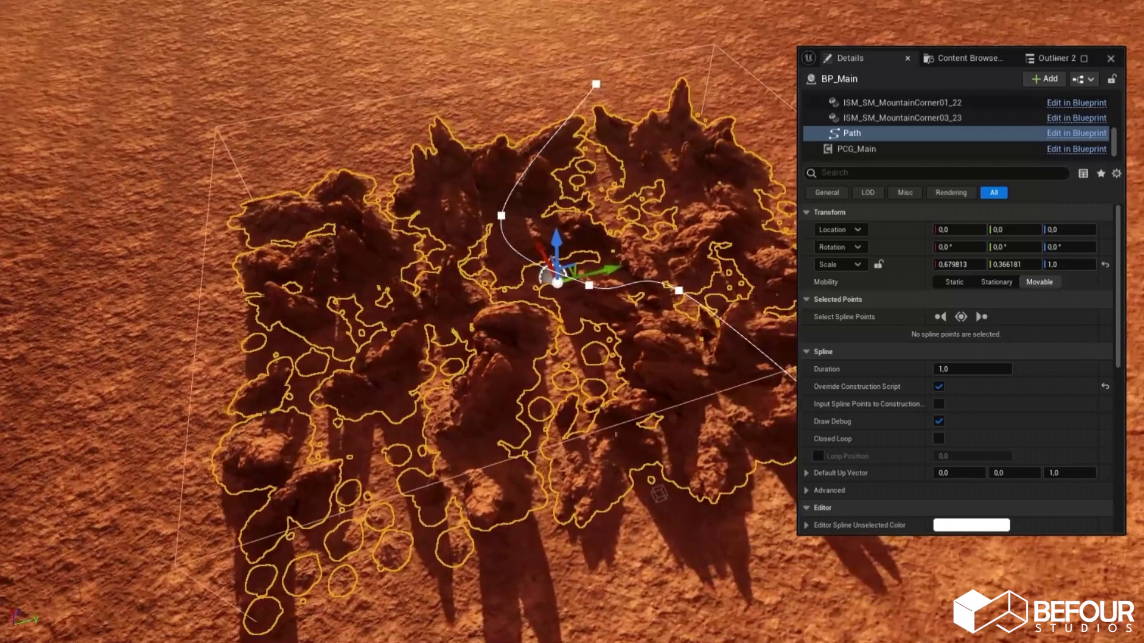
right_click_drag(700, 342, 700, 343)
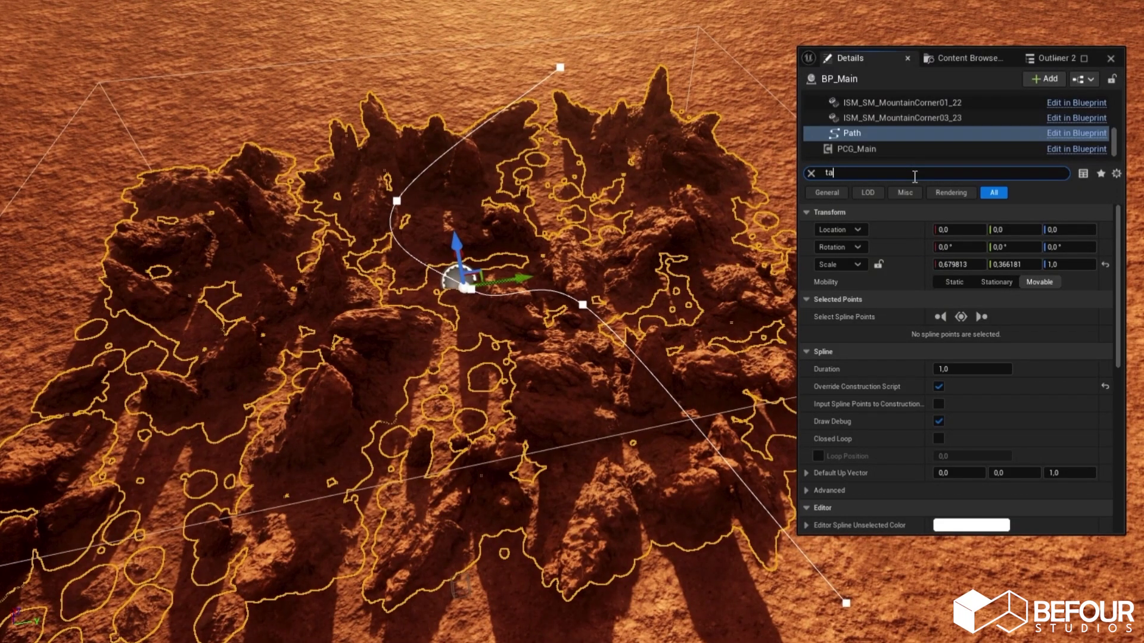
type("g")
left_click(1018, 229)
left_click(960, 248)
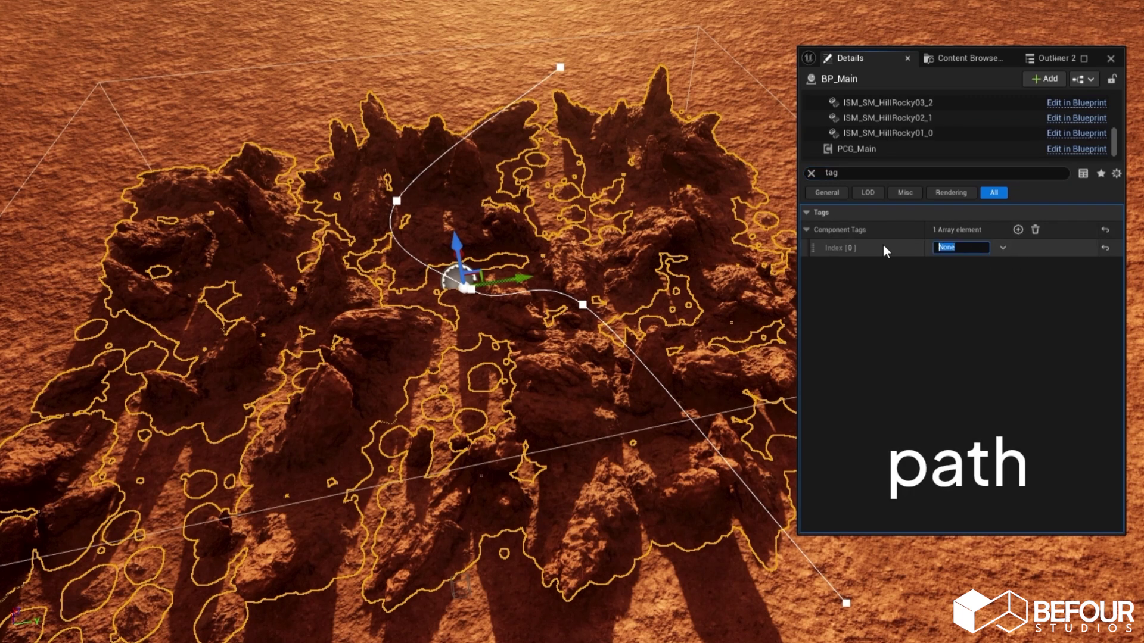
type("path")
key("Return")
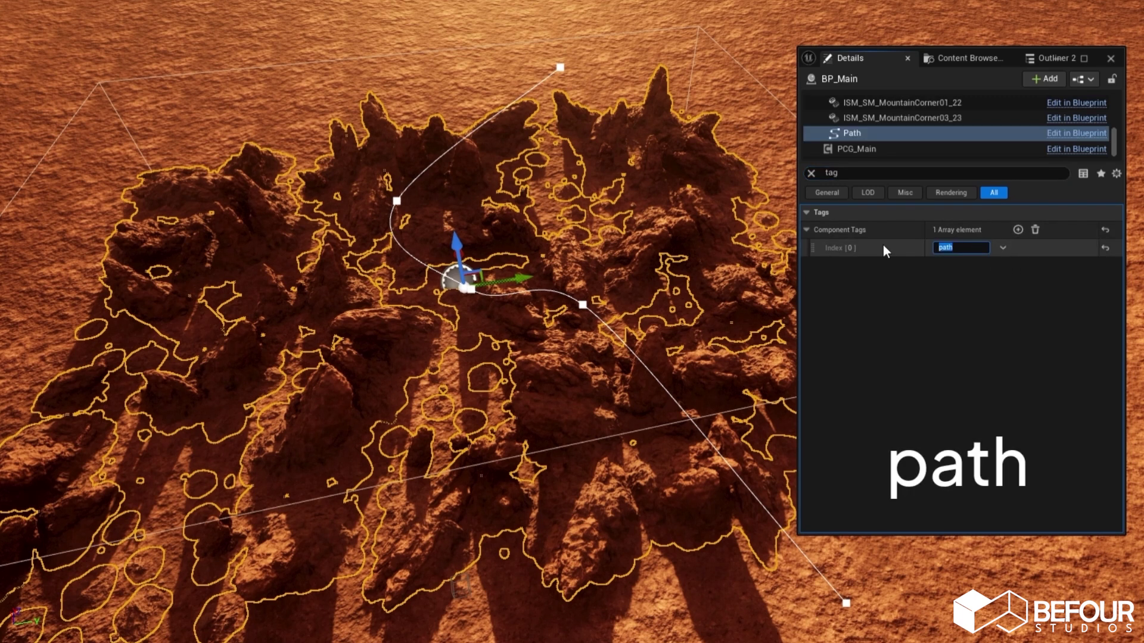
Step: Select the BP_Main root, clear the property filter and regenerate the rocks using the tagged path
scroll(1036, 119, "up", 5)
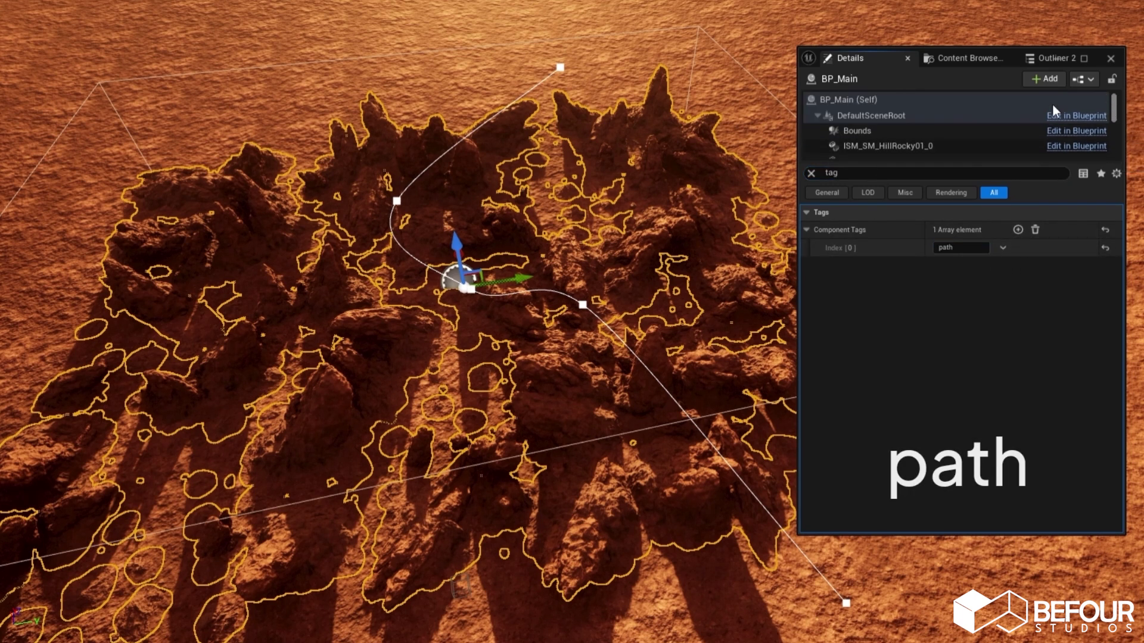
left_click(876, 101)
left_click(811, 173)
left_click(886, 333)
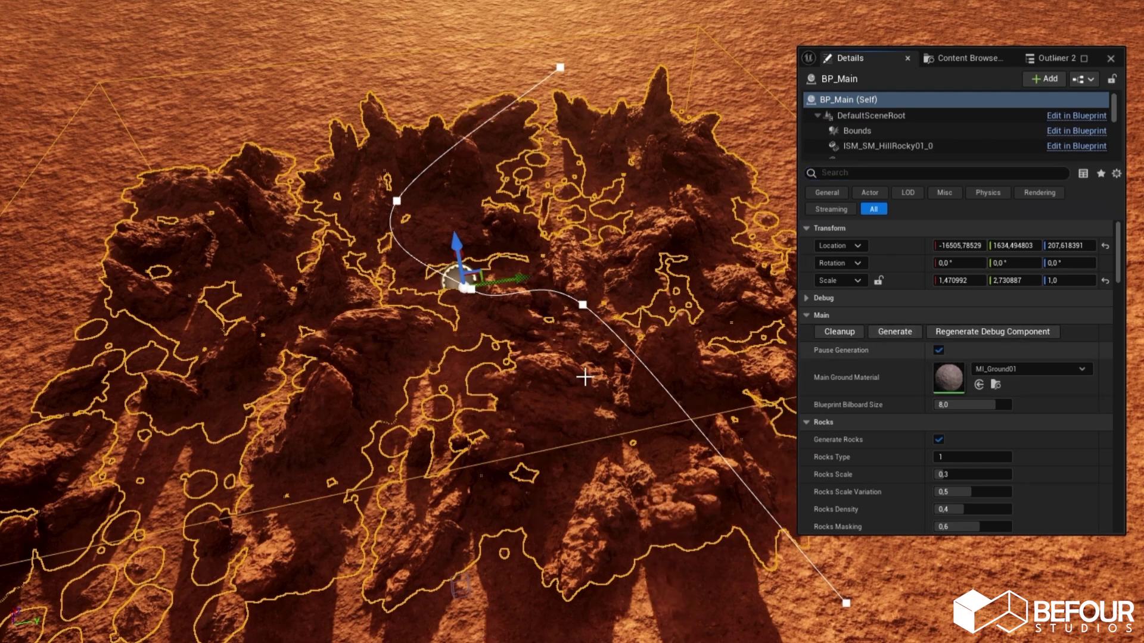
right_click_drag(464, 333, 333, 384)
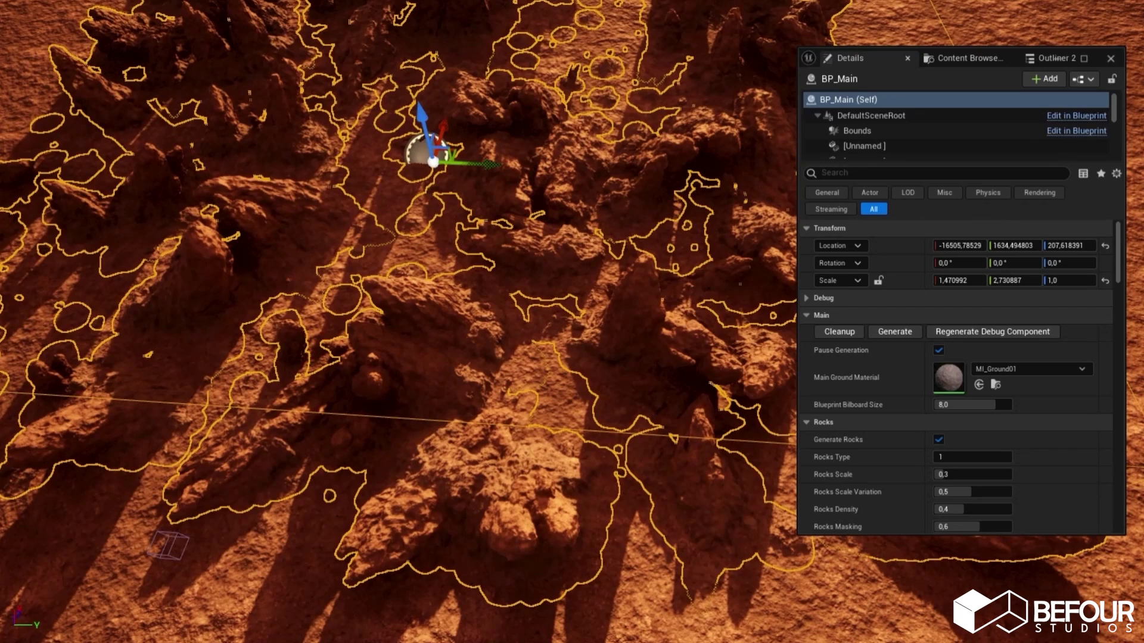
right_click_drag(616, 320, 584, 320)
key("g")
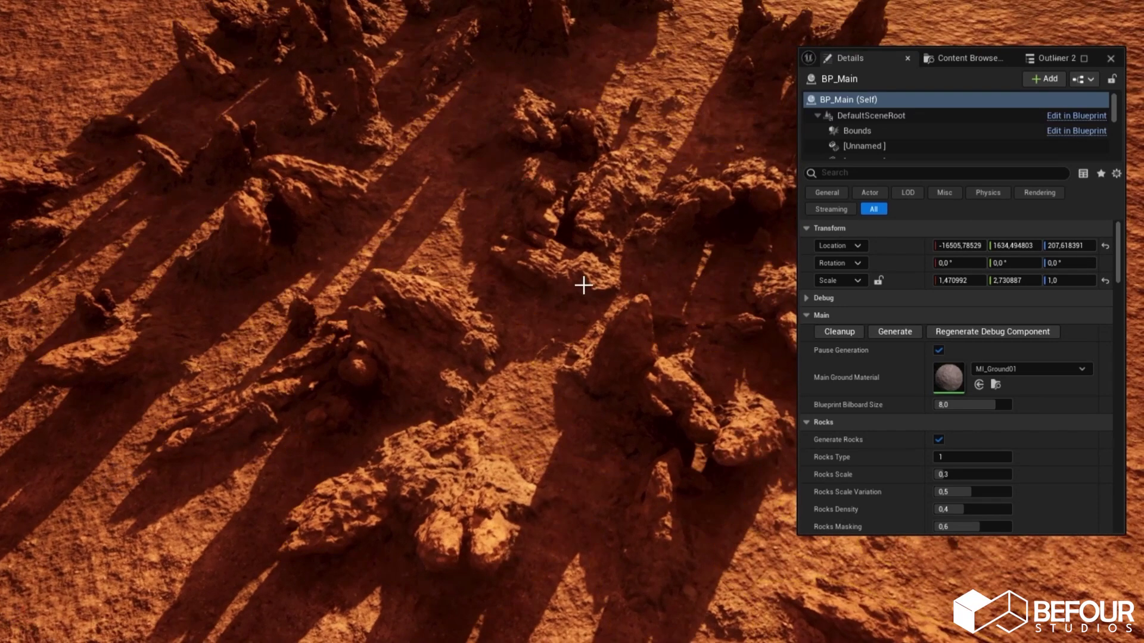
Step: Show the editor overlays, move a middle point of the path spline and regenerate the rocks
key("g")
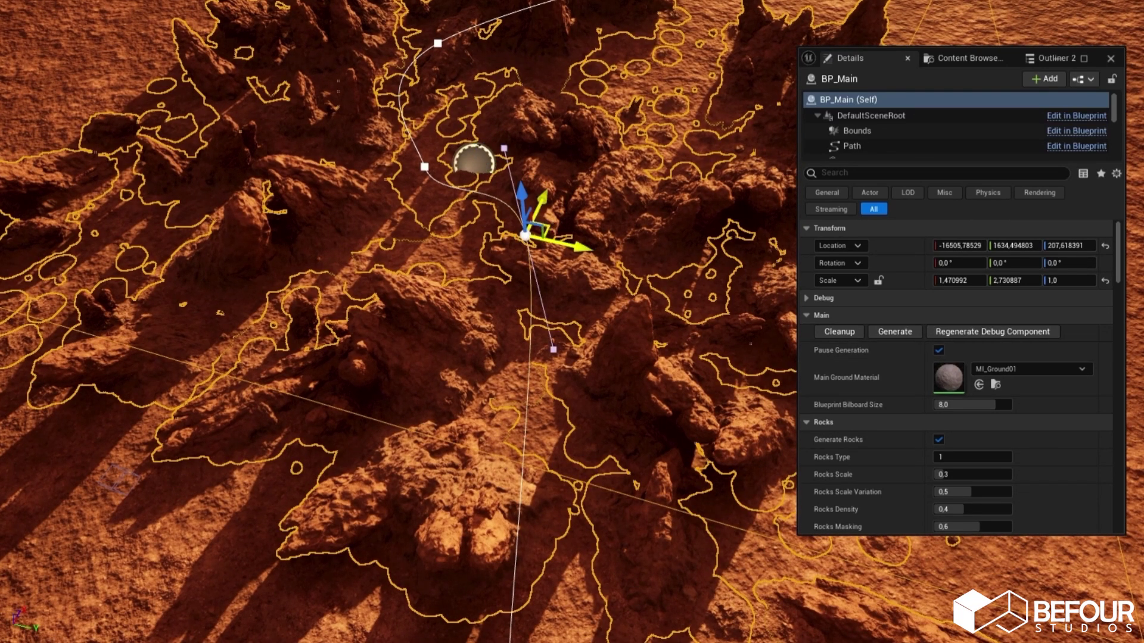
left_click_drag(544, 230, 355, 277)
right_click_drag(447, 290, 518, 286)
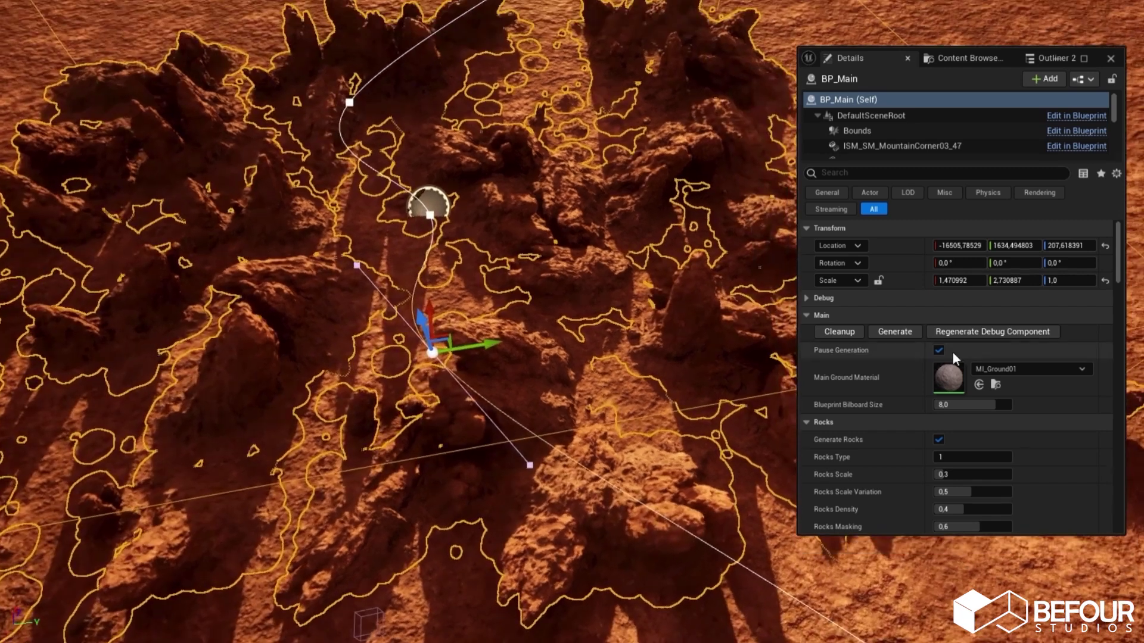
left_click(882, 330)
right_click_drag(626, 338, 572, 336)
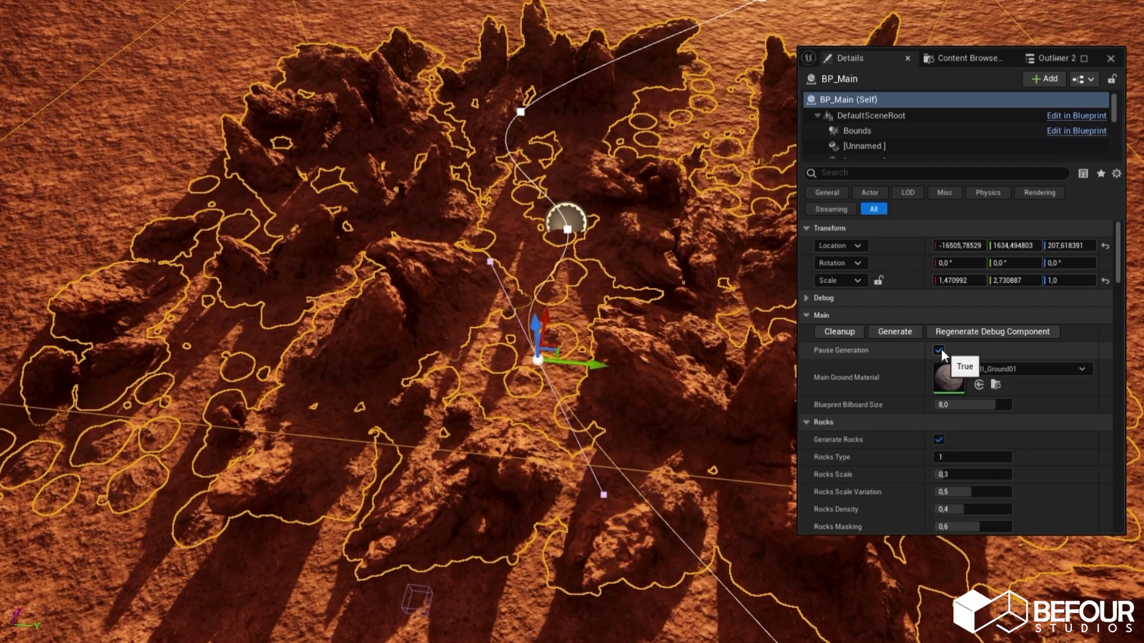
Step: Disable Pause Generation and reshape the path by moving its central and far spline points
left_click(939, 350)
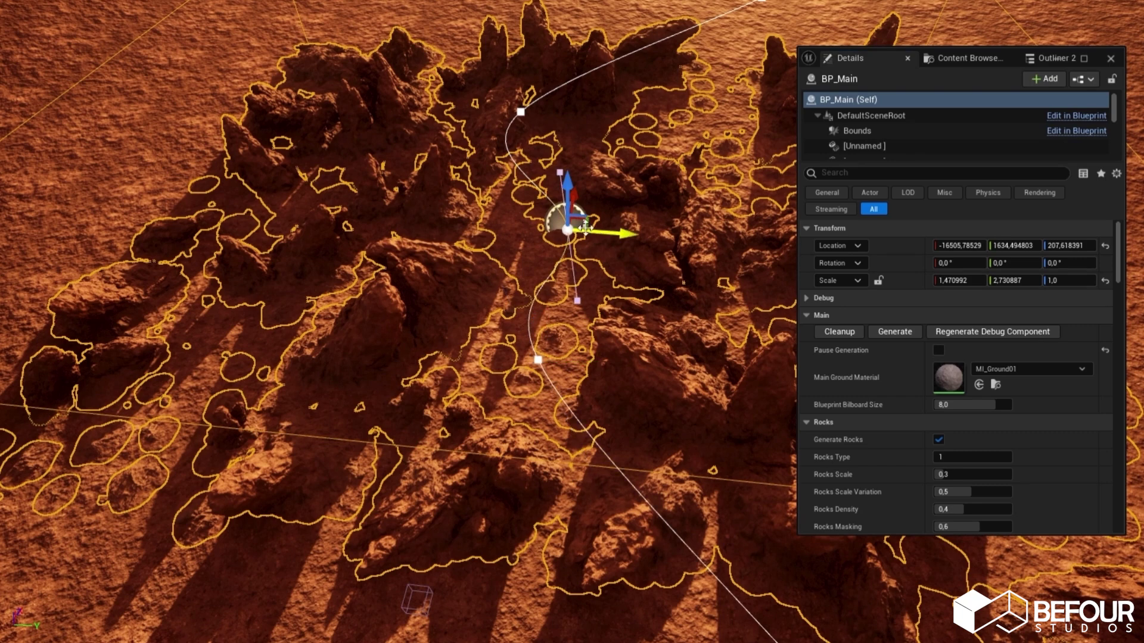
left_click_drag(584, 221, 386, 218)
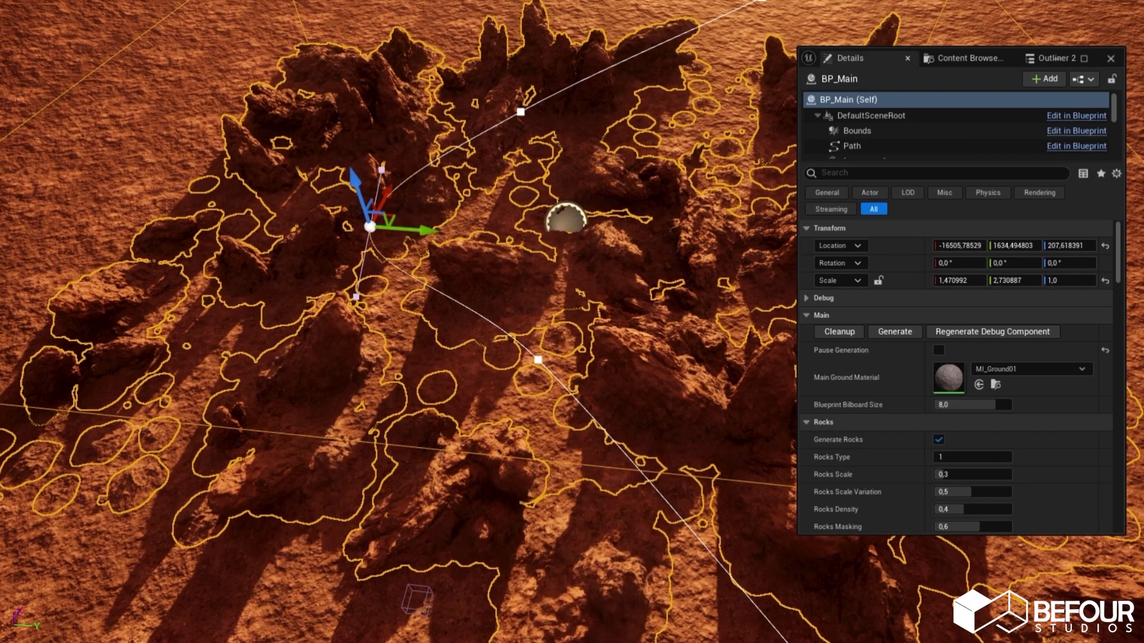
right_click_drag(387, 218, 692, 197)
left_click(651, 241)
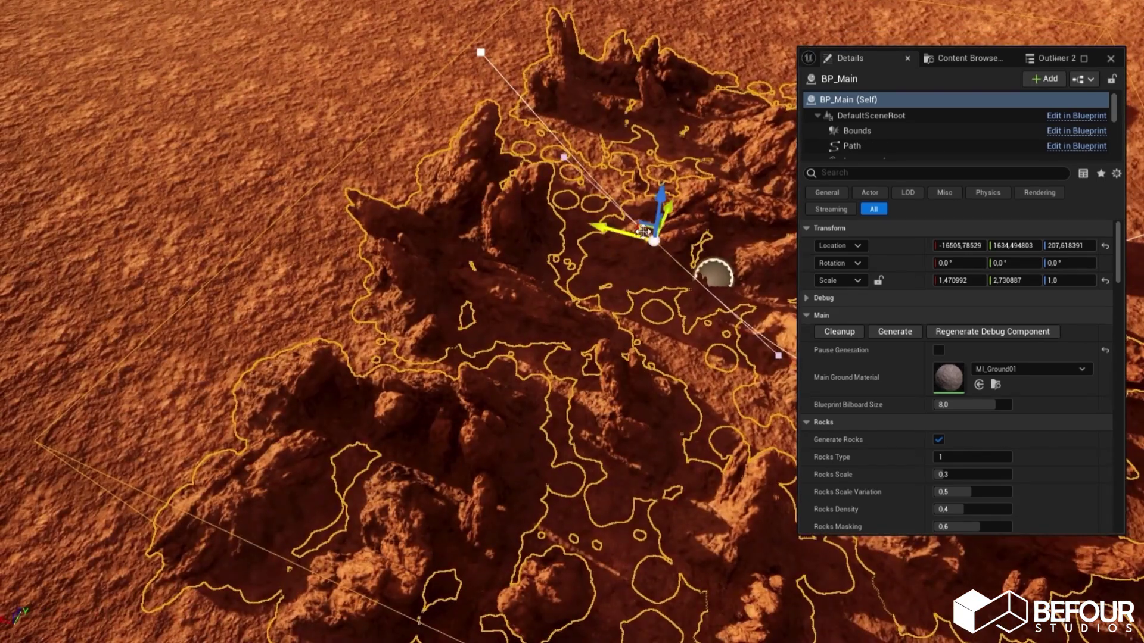
left_click_drag(642, 232, 484, 404)
right_click_drag(484, 404, 220, 363)
Step: Set the Spike Rocks Path Offset Intensity to 1300
scroll(855, 436, "down", 3)
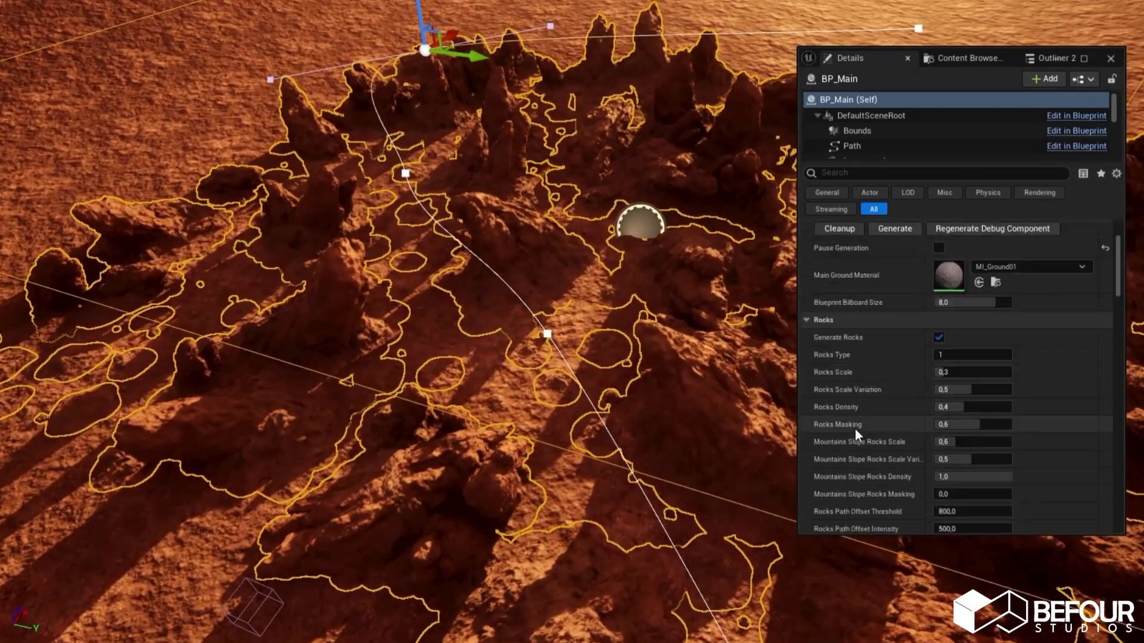
scroll(859, 421, "down", 10)
left_click(971, 387)
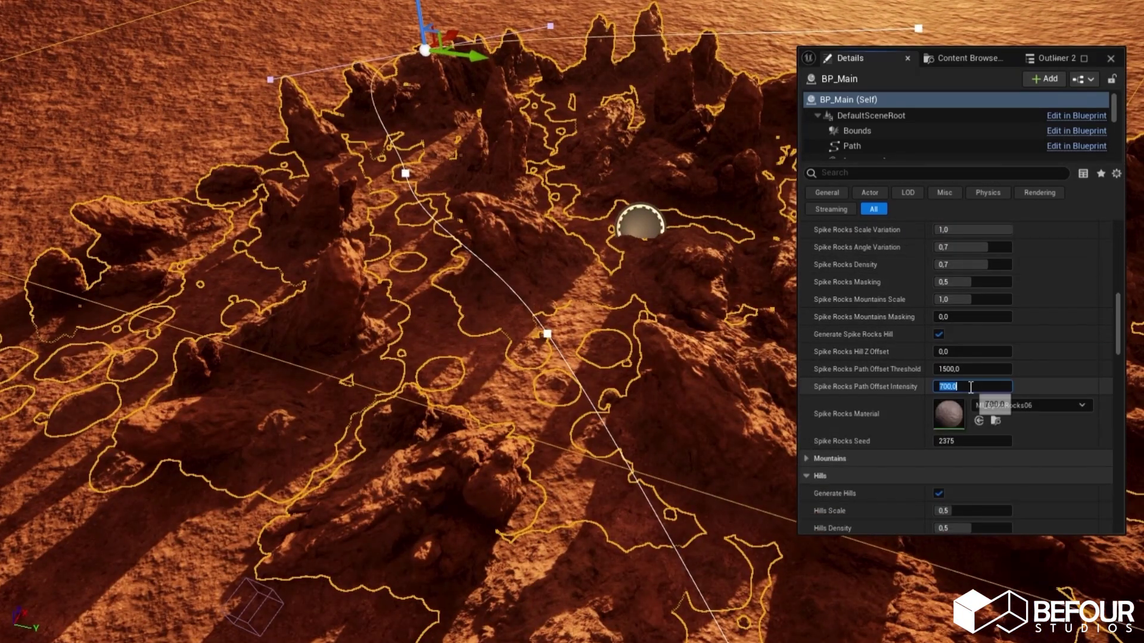
key("Return")
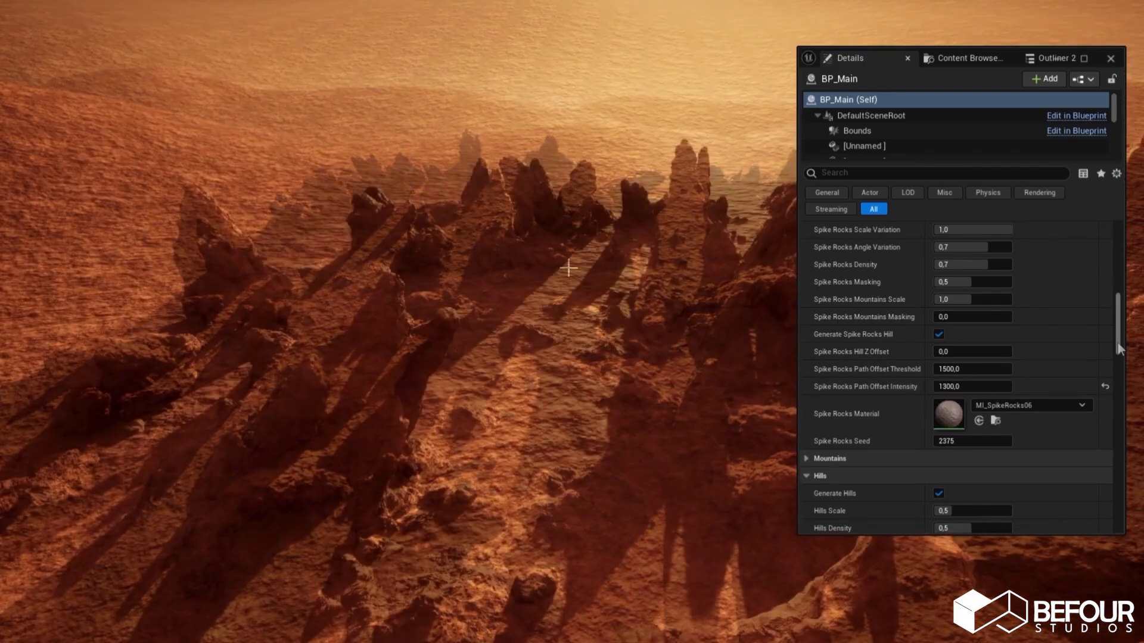
Step: Enable Debug Spike Rocks Offset and regenerate the debug component
left_click_drag(1116, 322, 1109, 260)
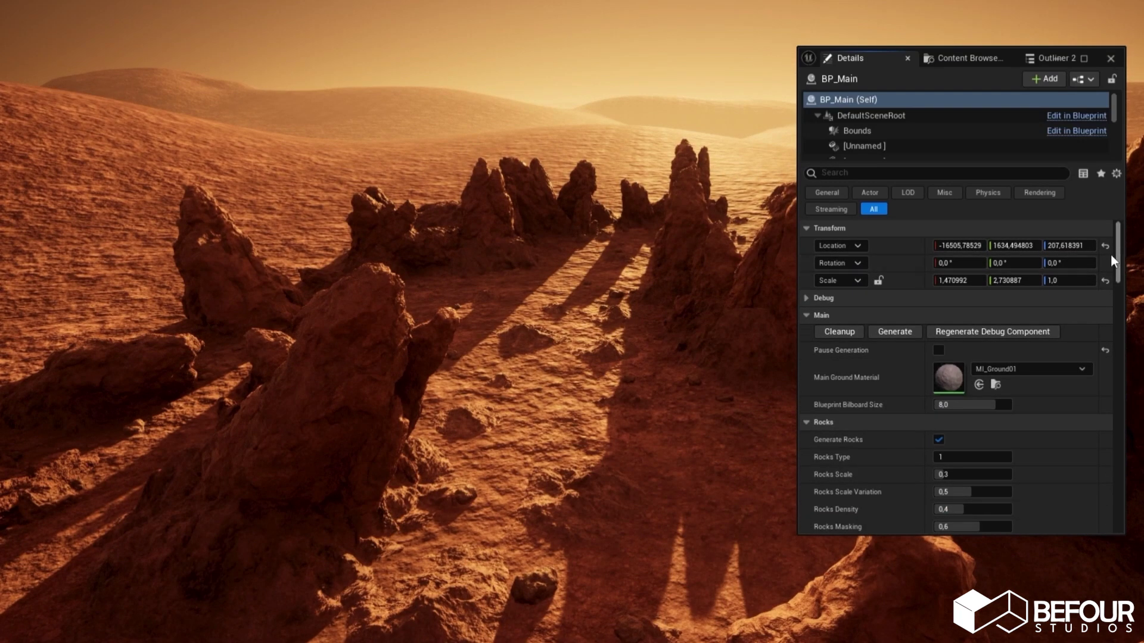
left_click(806, 298)
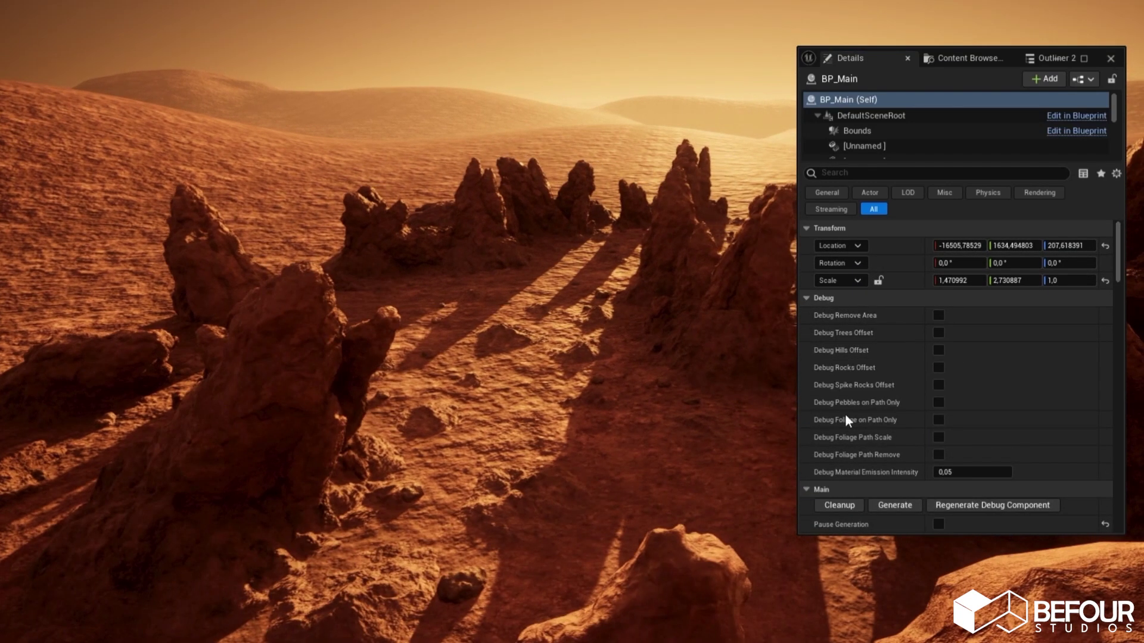
left_click(939, 384)
scroll(940, 403, "down", 3)
left_click(989, 441)
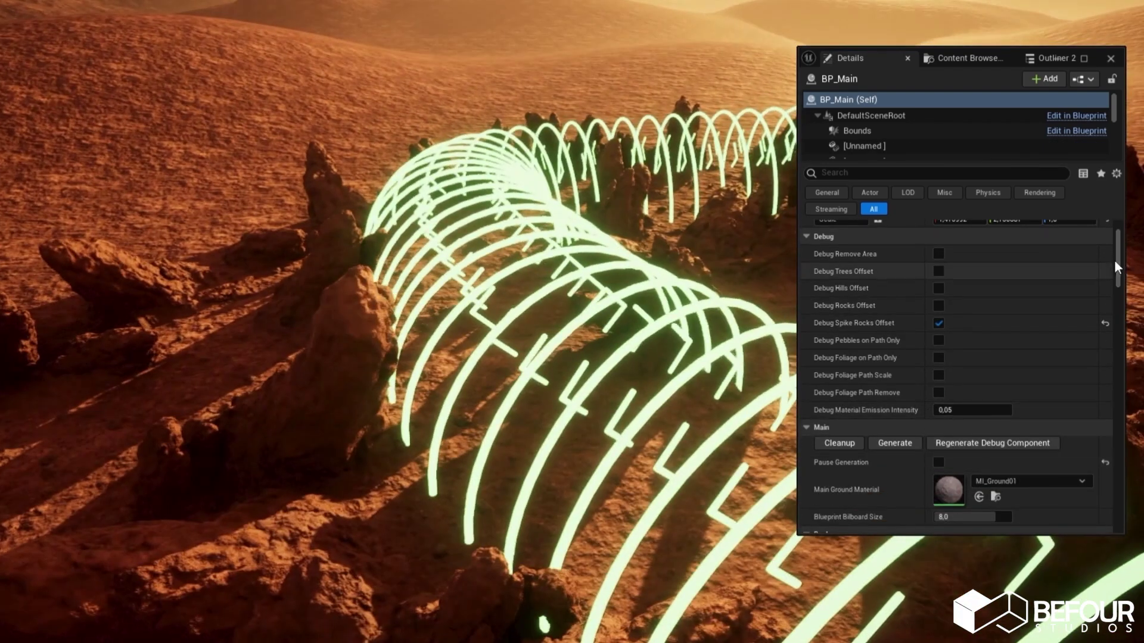
Step: Try a Spike Rocks Path Offset Threshold of 700, then set it to 1000 and inspect the path
left_click_drag(1114, 261, 1111, 344)
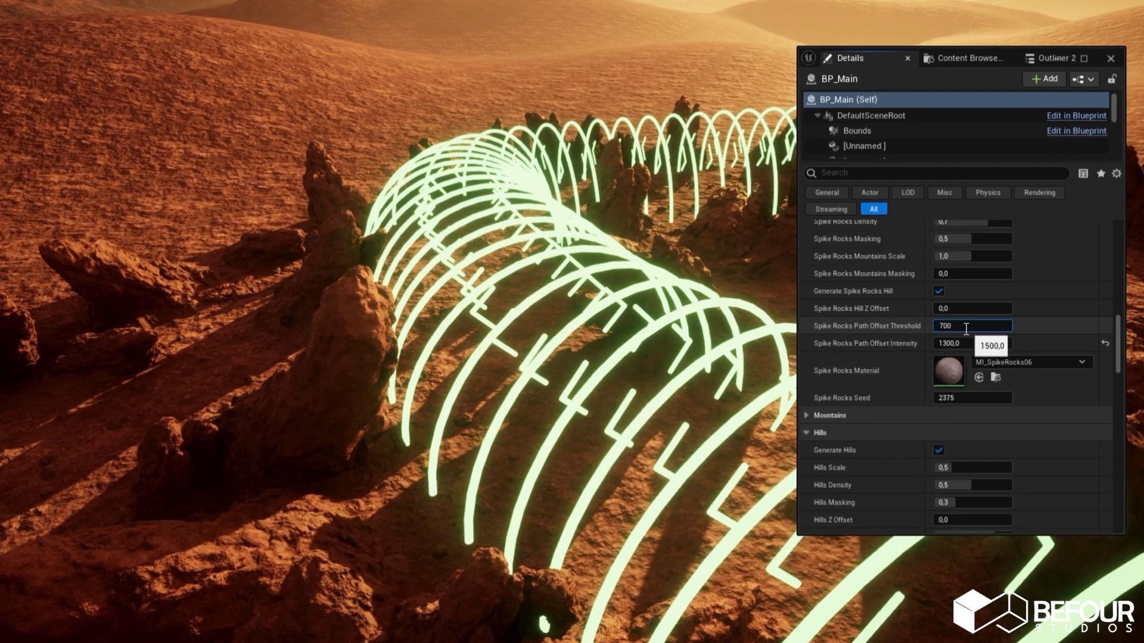
key("Return")
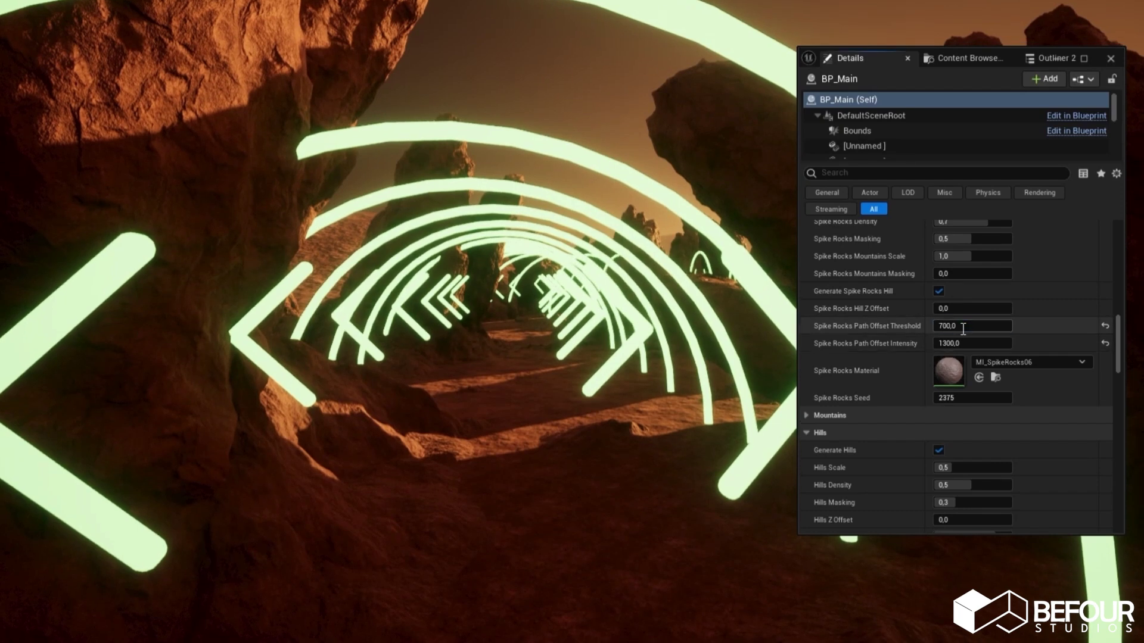
key("Return")
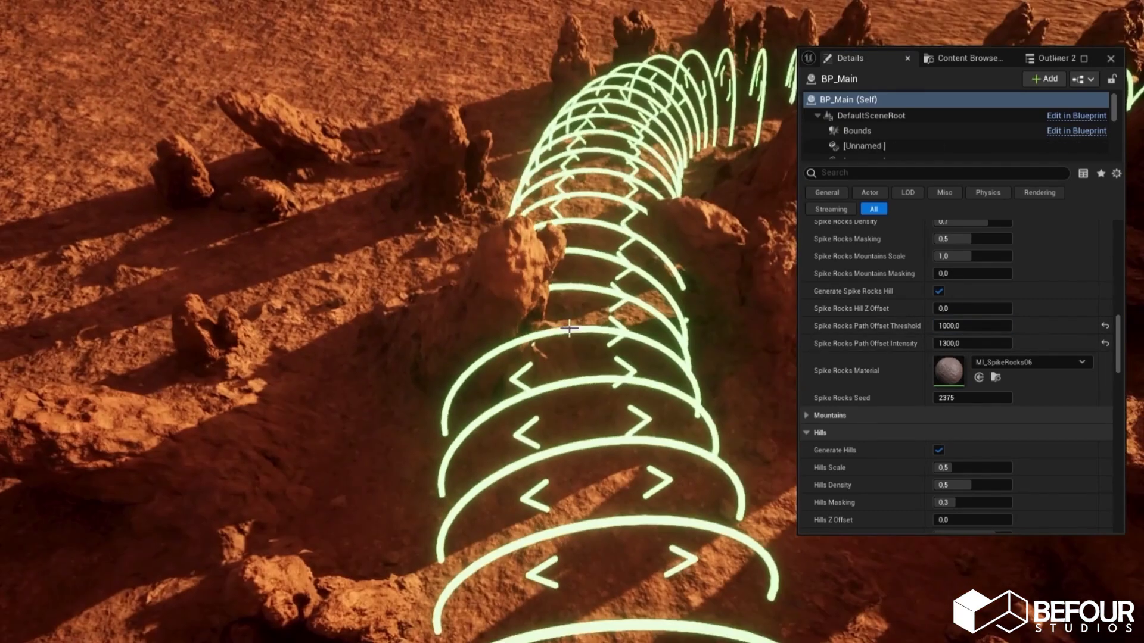
key("g")
right_click_drag(569, 328, 637, 327)
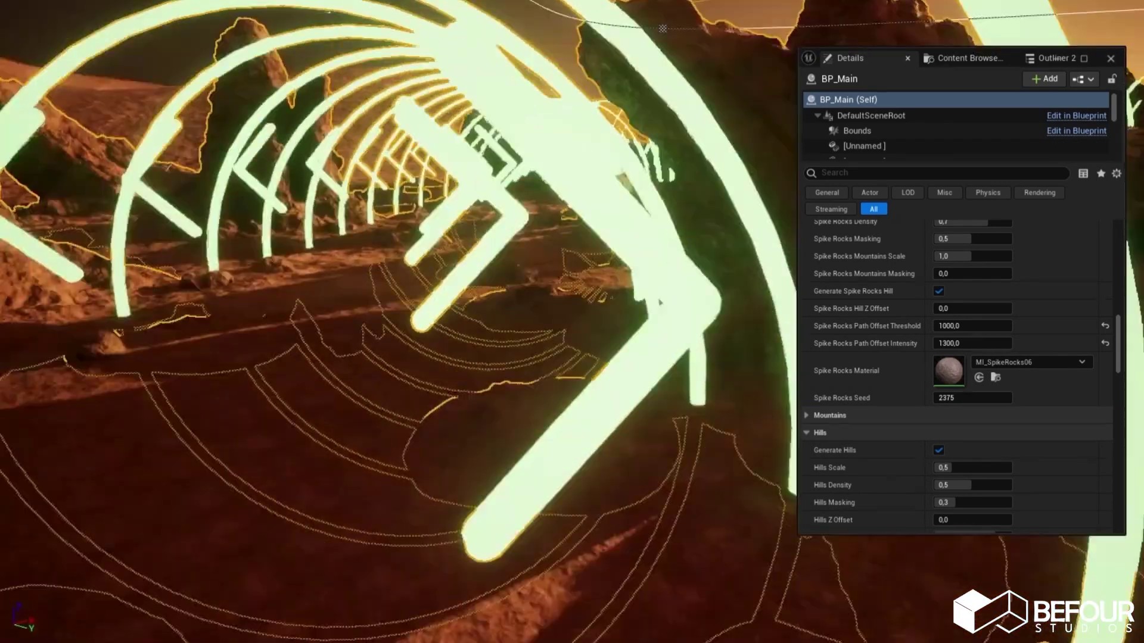
Step: Add one component tag named "mountain" to the closed-loop Mountain spline of BP_Main
scroll(1119, 327, "up", 10)
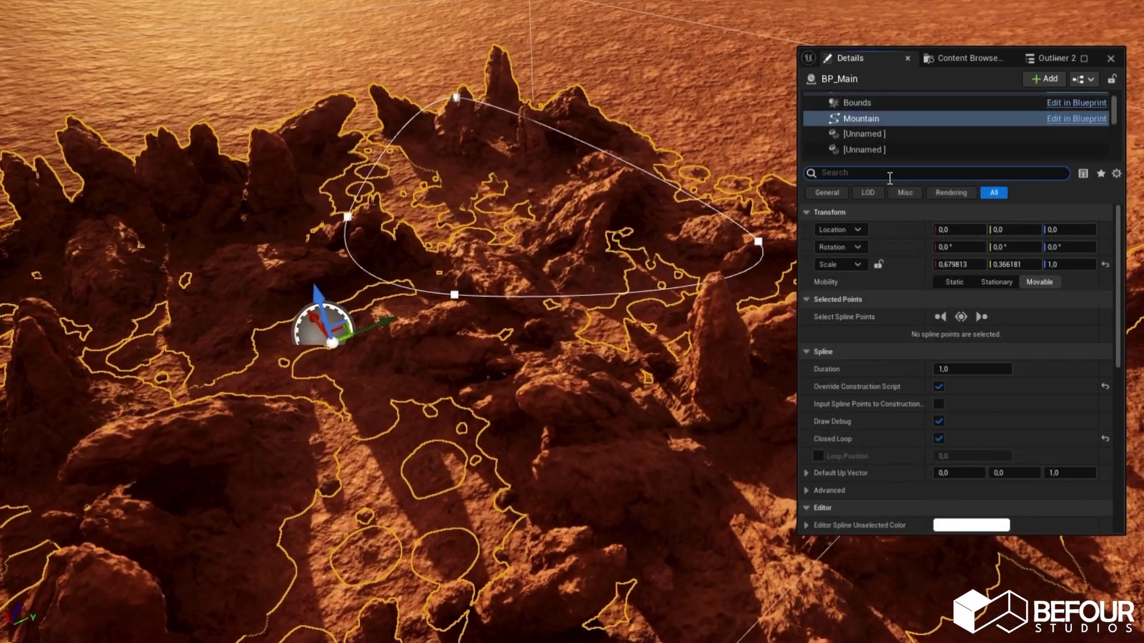
type("tag")
left_click(1018, 229)
left_click(960, 247)
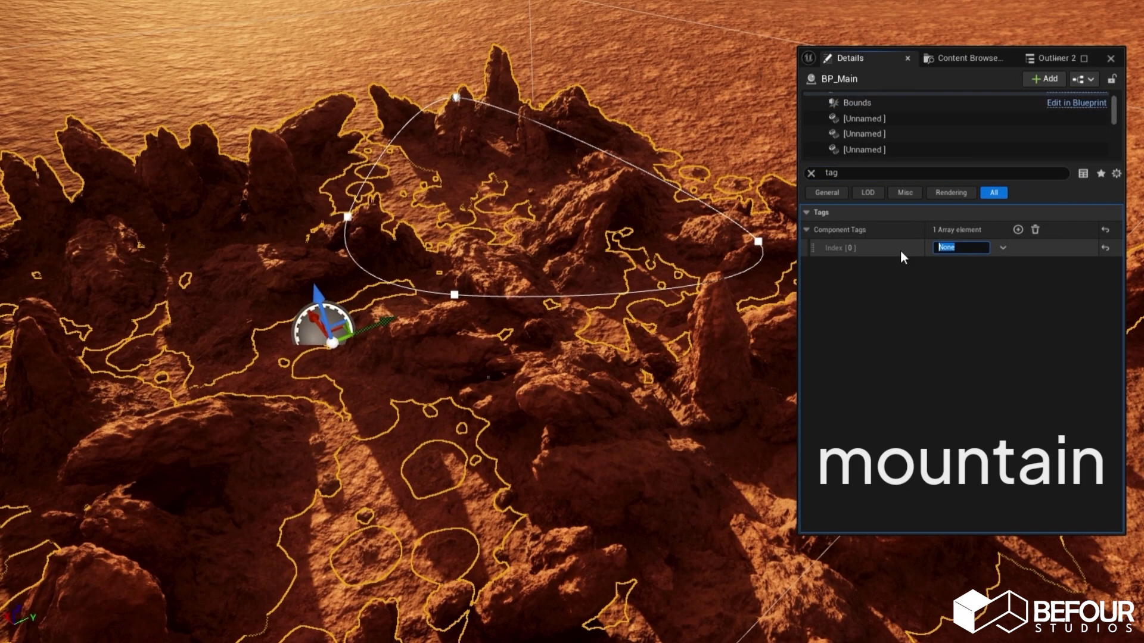
type("mountain")
key("Return")
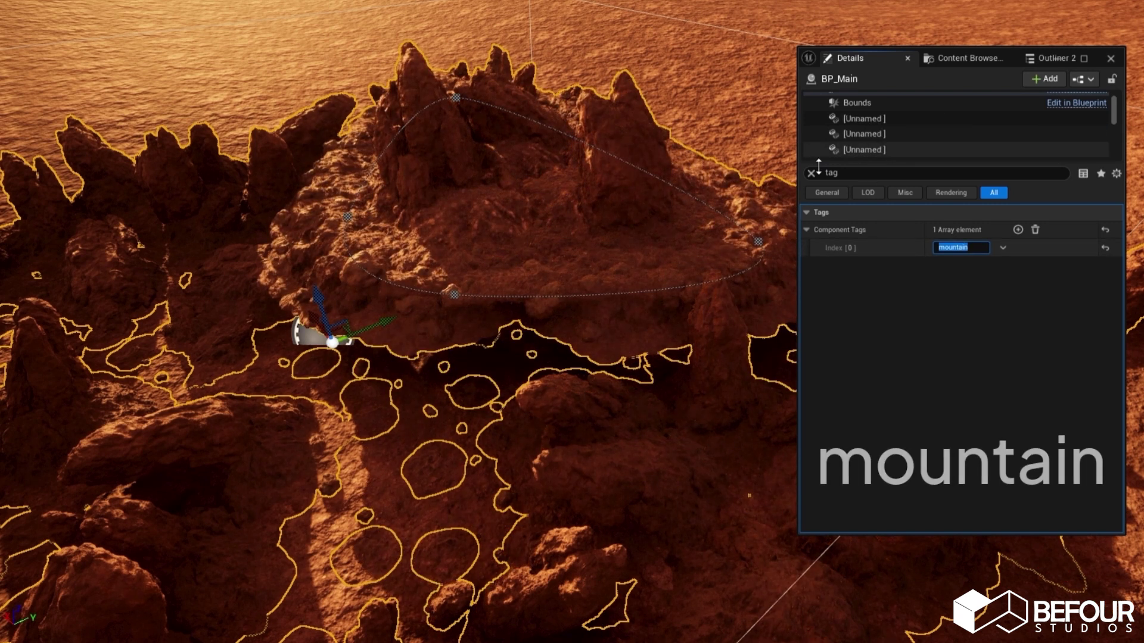
Step: Select all points of the Mountain spline and lower them to a Z location of about -986
left_click(811, 173)
left_click_drag(1114, 117, 1114, 143)
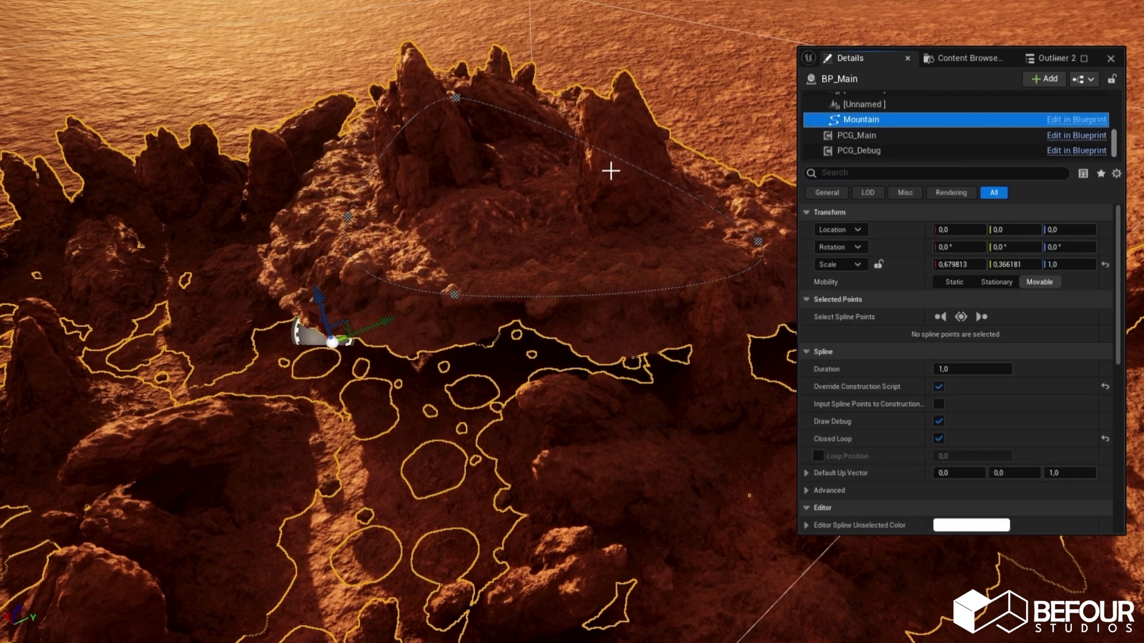
left_click(959, 318)
right_click_drag(683, 375, 684, 322)
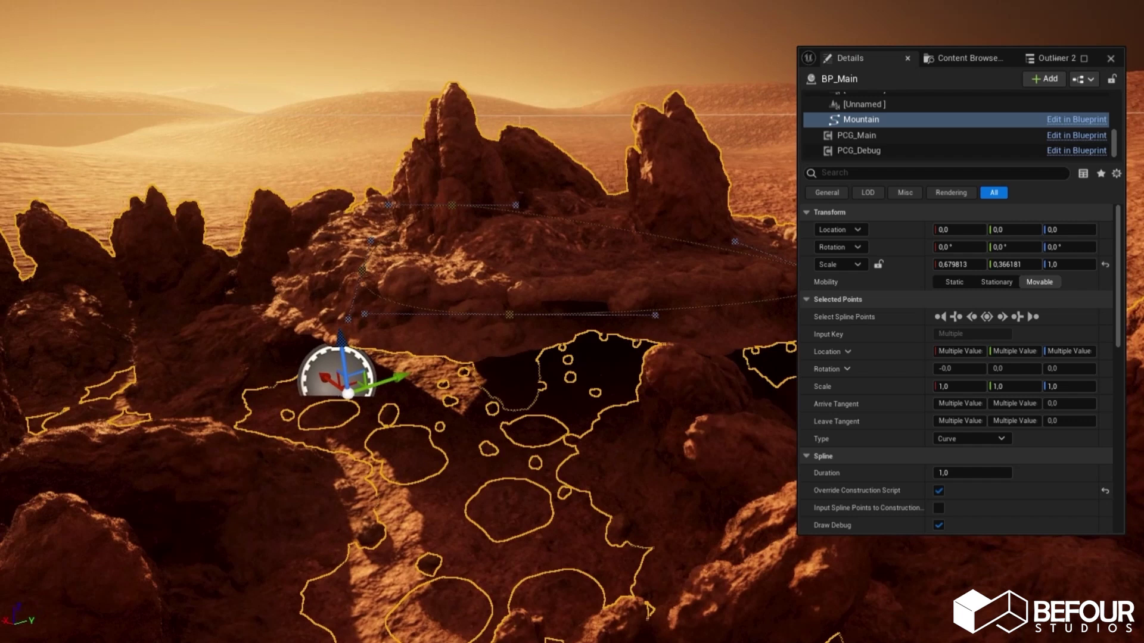
left_click_drag(347, 334, 349, 401)
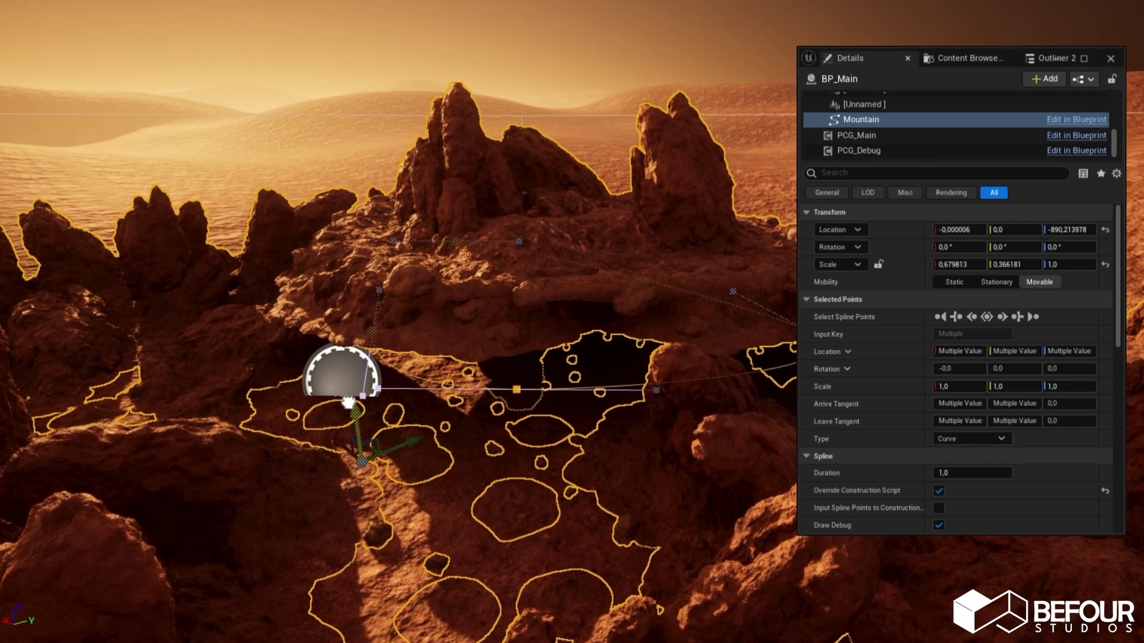
key("w")
right_click_drag(522, 370, 495, 399)
key("w")
left_click_drag(293, 399, 301, 420)
key("d")
mouse_move(301, 420)
right_mouse_down()
mouse_move(304, 476)
mouse_move(256, 467)
mouse_move(202, 423)
mouse_move(300, 420)
right_mouse_up()
Step: Turn off Change Mountain Slope Orientation in the Mountains settings of BP_Main and inspect the slopes
left_click_drag(1112, 148, 1115, 107)
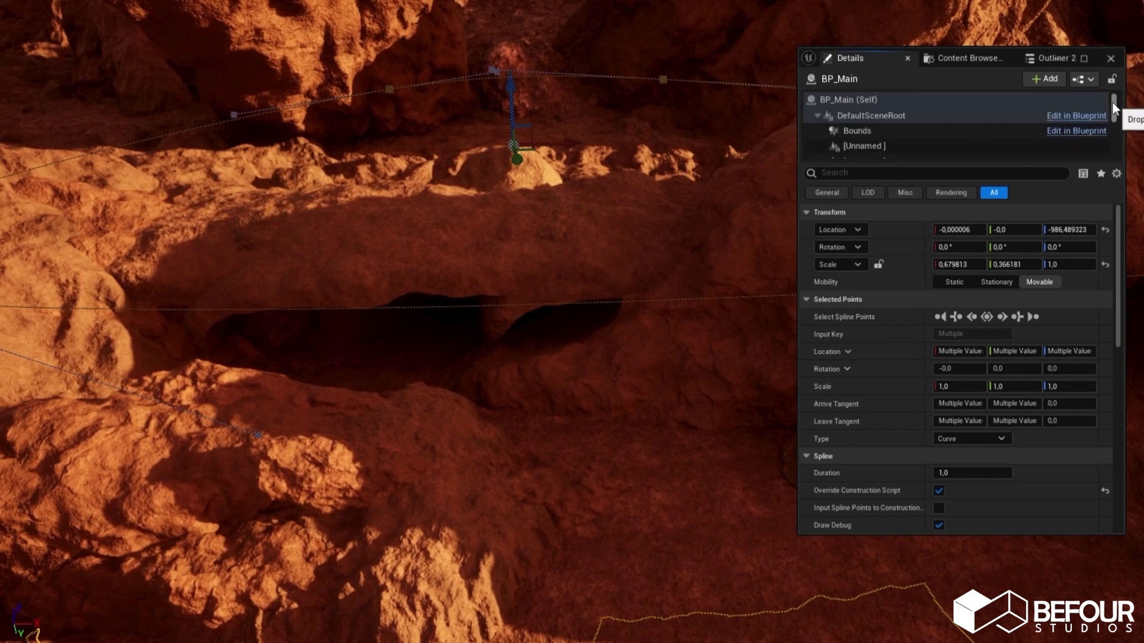
left_click(899, 102)
left_click_drag(1117, 245, 1119, 357)
left_click(820, 295)
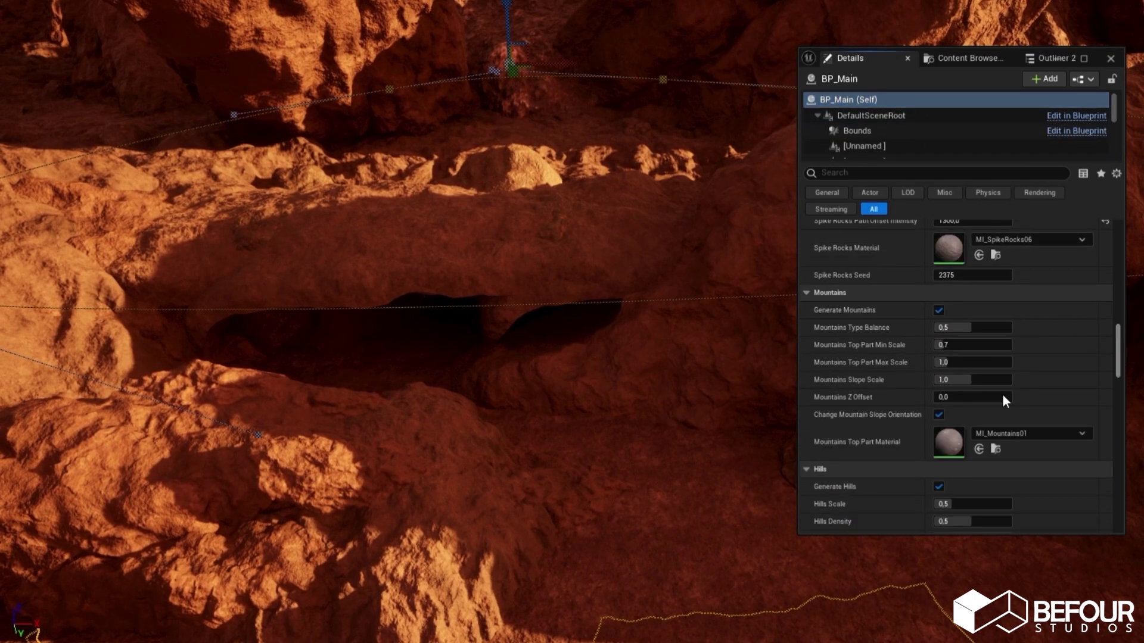
left_click(939, 414)
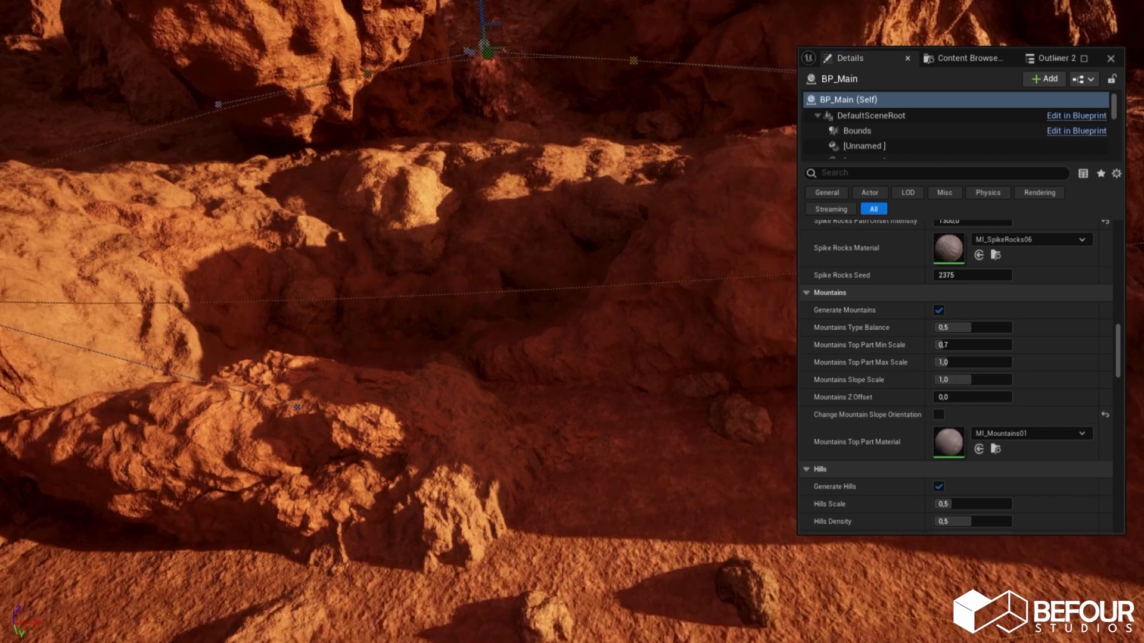
right_click_drag(398, 298, 594, 262)
right_click_drag(594, 340, 594, 341)
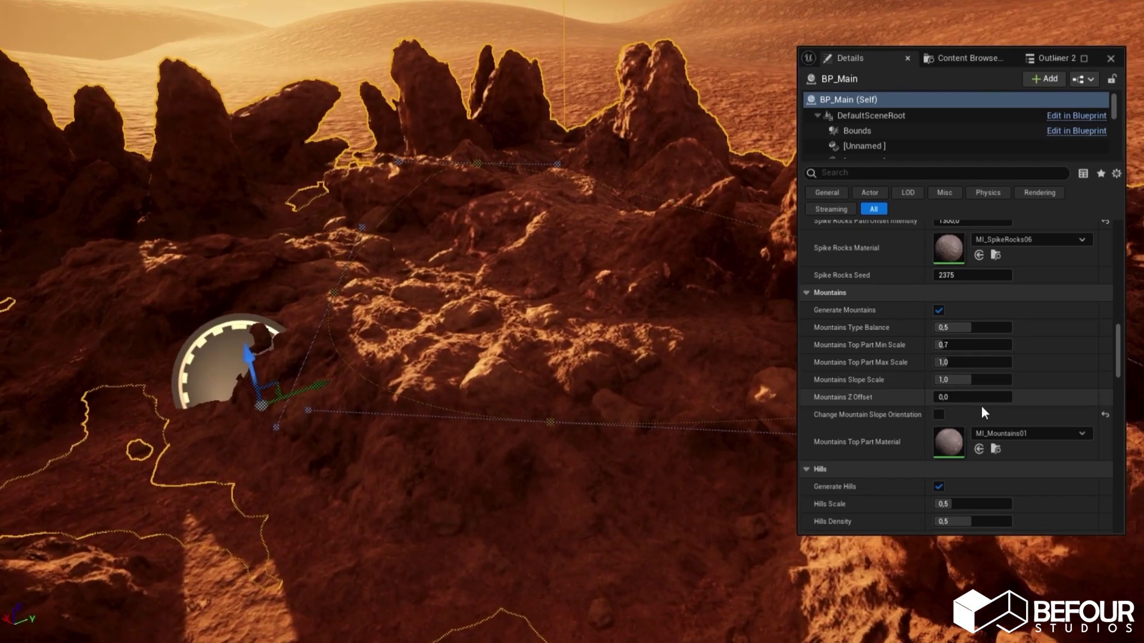
Step: Set the Mountains Slope Scale to 1.5
left_click(984, 382)
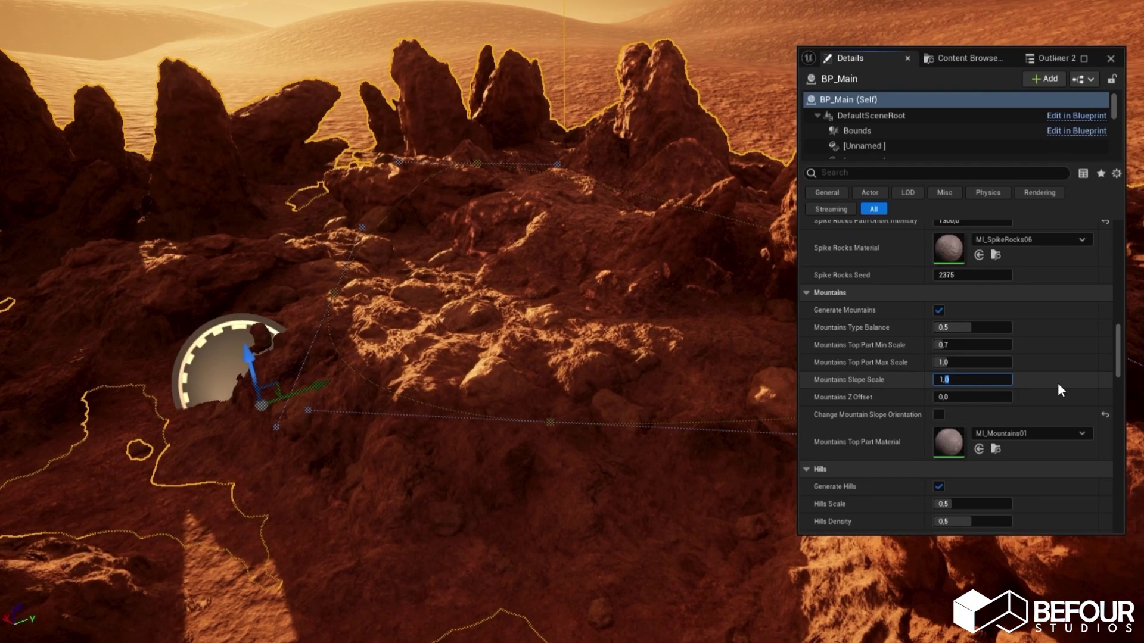
type("5")
key("Return")
right_click_drag(735, 381, 735, 381)
Step: Try a Mountains Top Part Min Scale of 1.0 and Max Scale of 2.0
left_click(985, 347)
type("1")
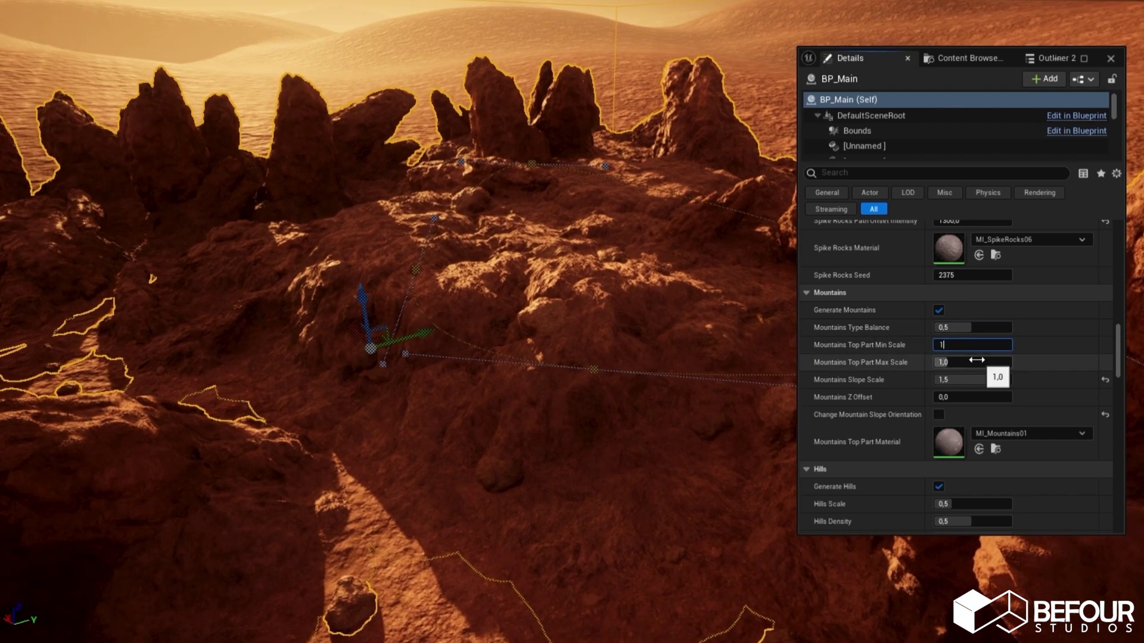
left_click(976, 360)
type("2")
key("Return")
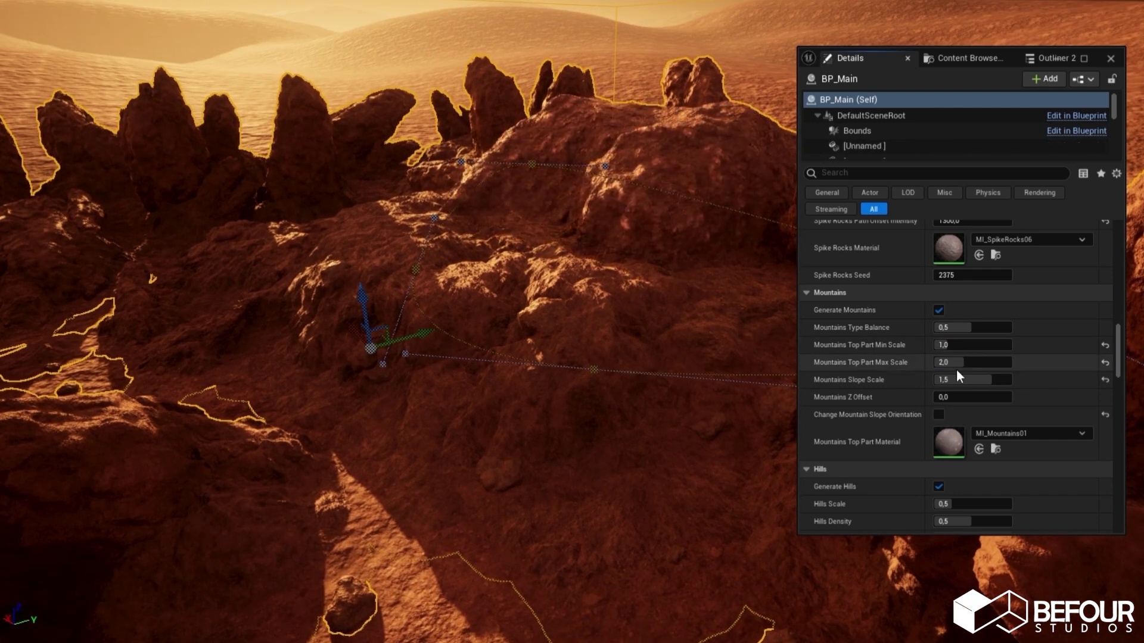
Step: Set the Mountains Top Part Min Scale to 2.0 and the Max Scale to 3.0, and inspect the mountain
left_click(999, 347)
type("2")
left_click(978, 362)
type("3")
left_click(1046, 361)
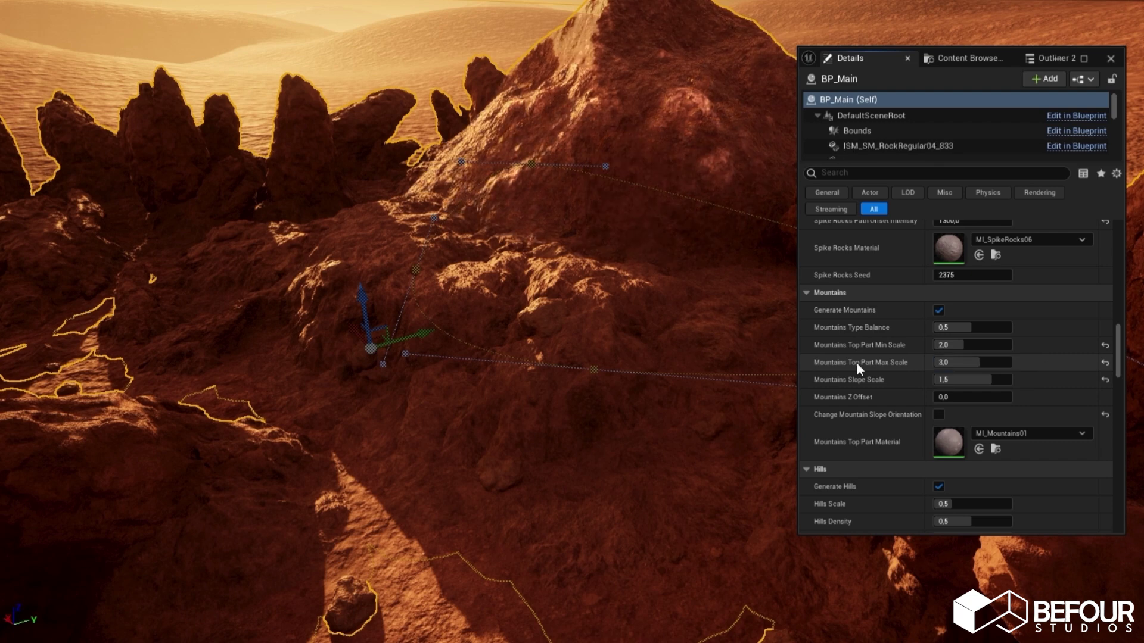
key("s")
right_click_drag(586, 347, 581, 331)
Step: Add one component tag named "water" to the closed-loop Water spline of BP_Main
key("g")
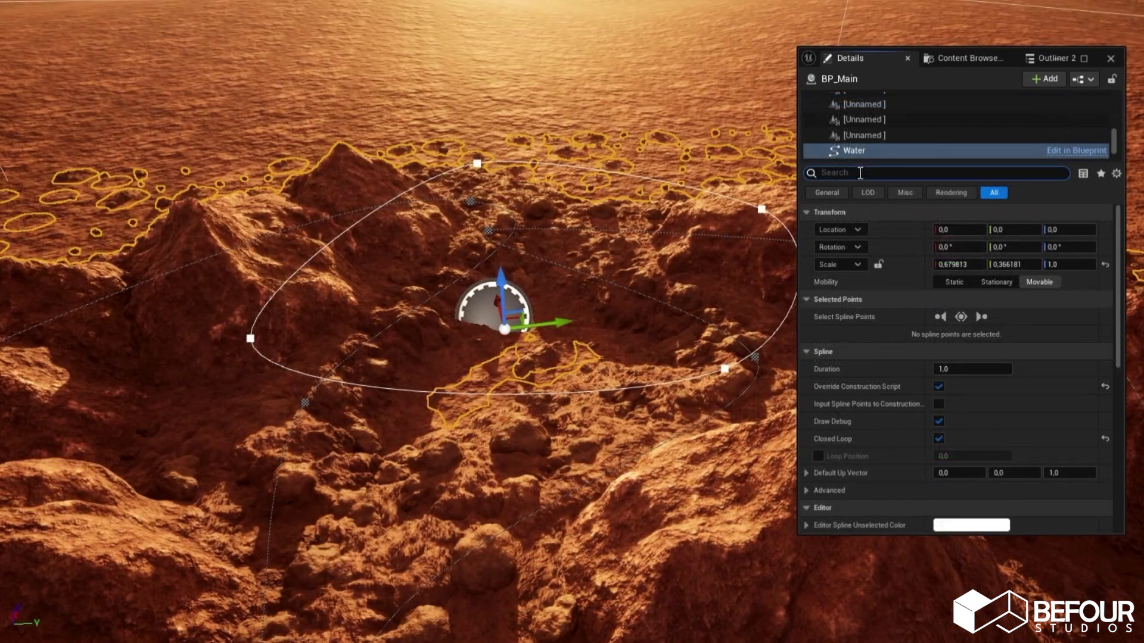
type("tag")
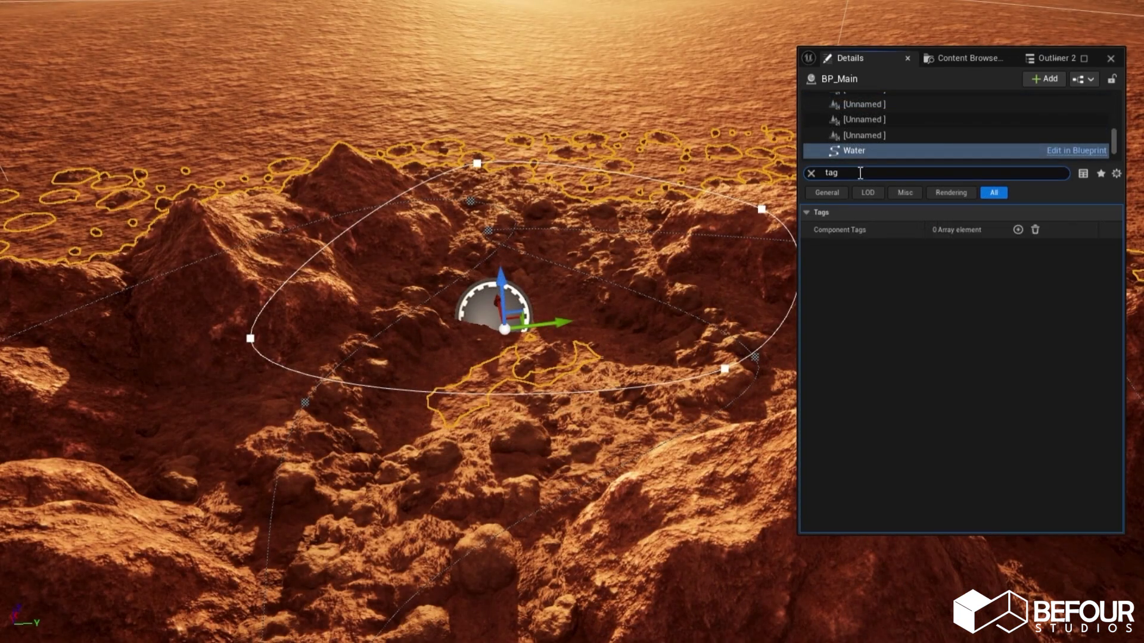
left_click(1017, 229)
left_click(953, 247)
type("water")
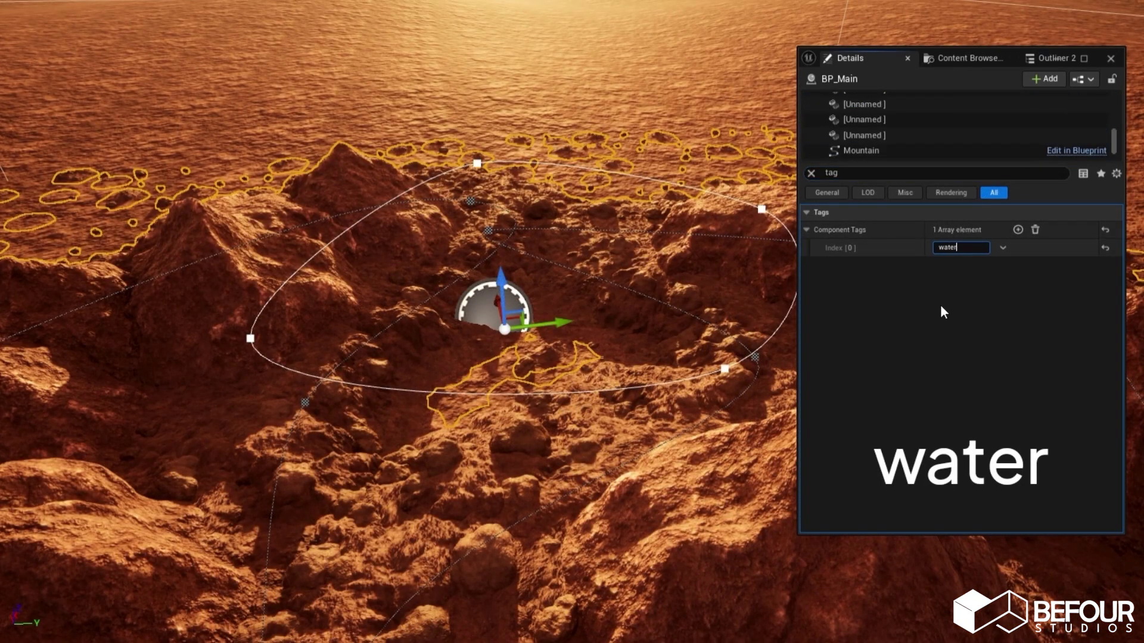
key("Return")
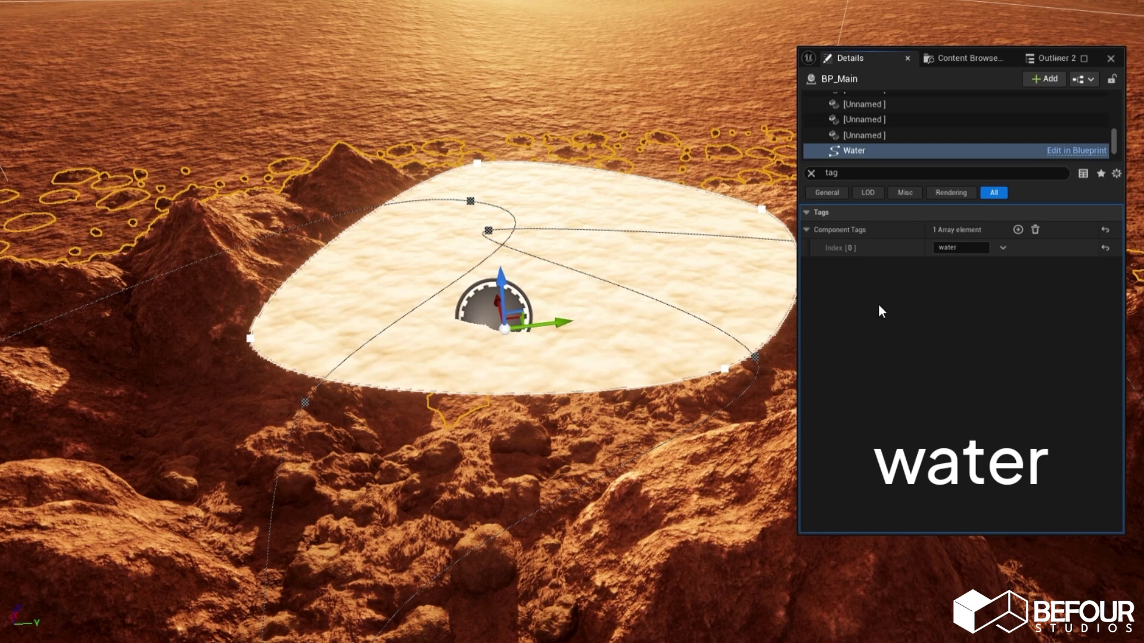
Step: Change the Water Material of BP_Main to MI_ToxicWater
scroll(1114, 142, "up", 5)
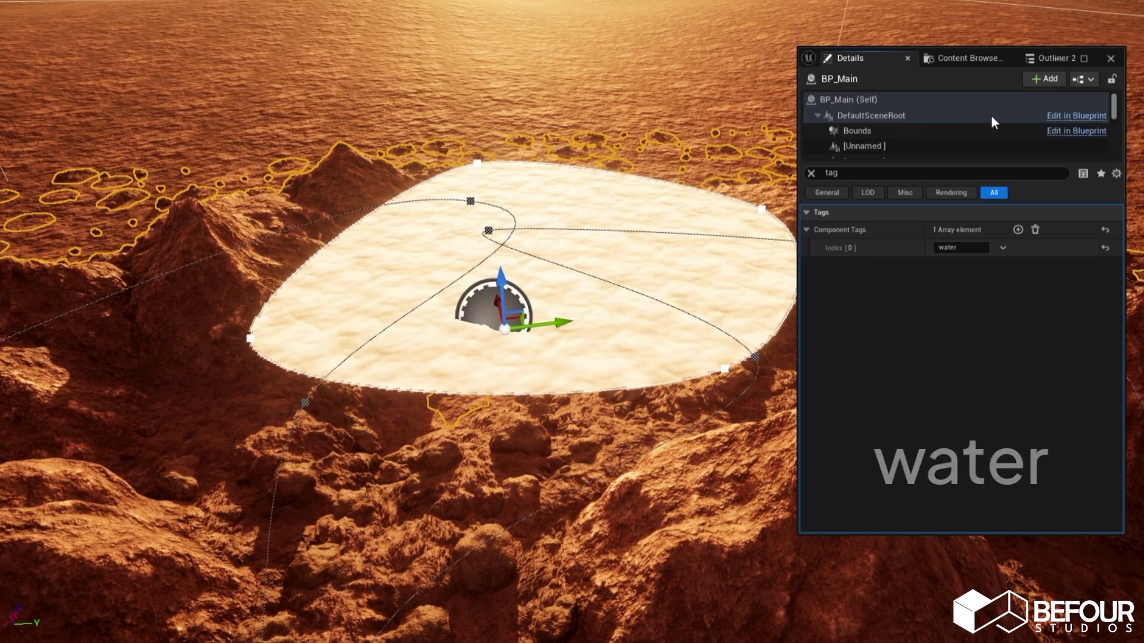
left_click(885, 99)
left_click(811, 174)
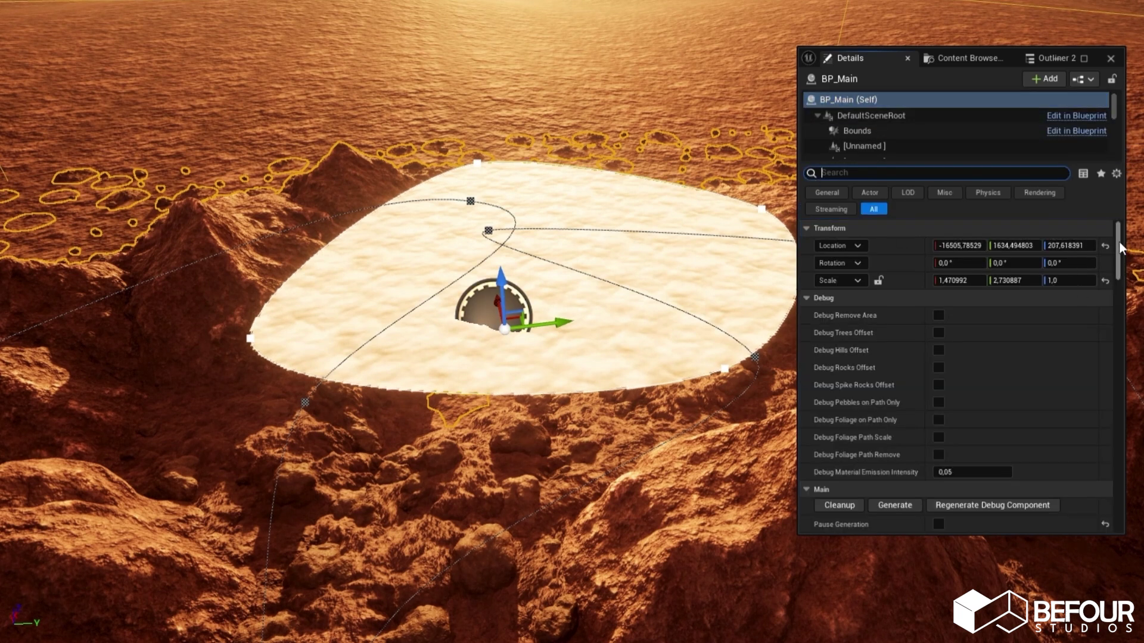
left_click_drag(1117, 321, 1118, 452)
scroll(1118, 452, "up", 2)
left_click(996, 420)
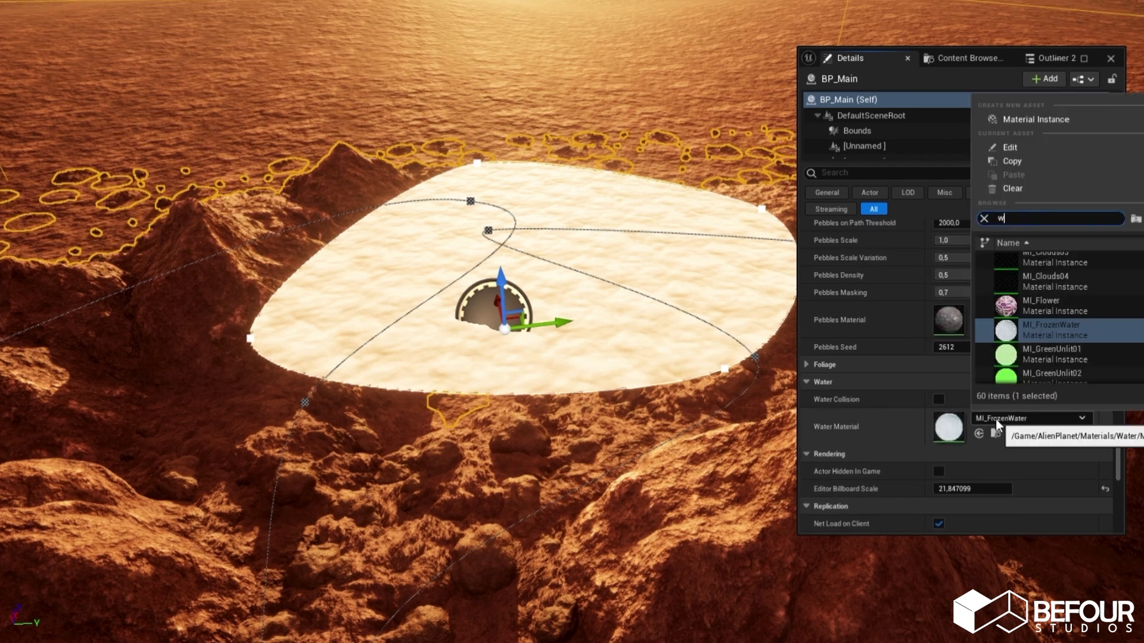
type("water")
left_click(1097, 319)
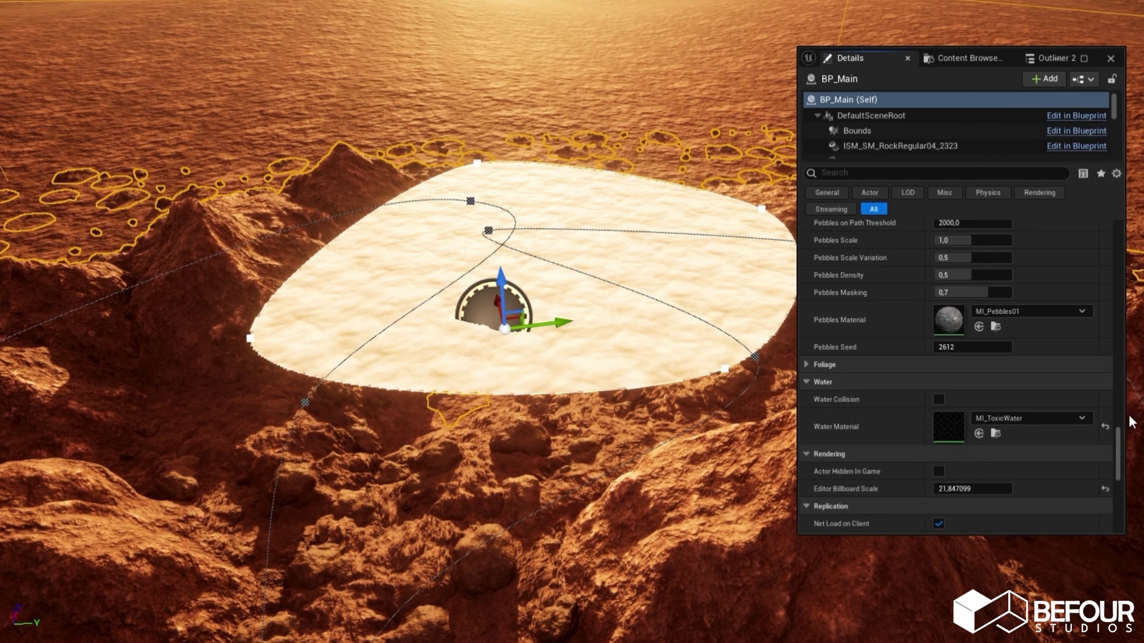
Step: Select all four points of the Water spline and lower the water surface into the terrain basin
left_click_drag(1119, 444, 1108, 273)
left_click(724, 369)
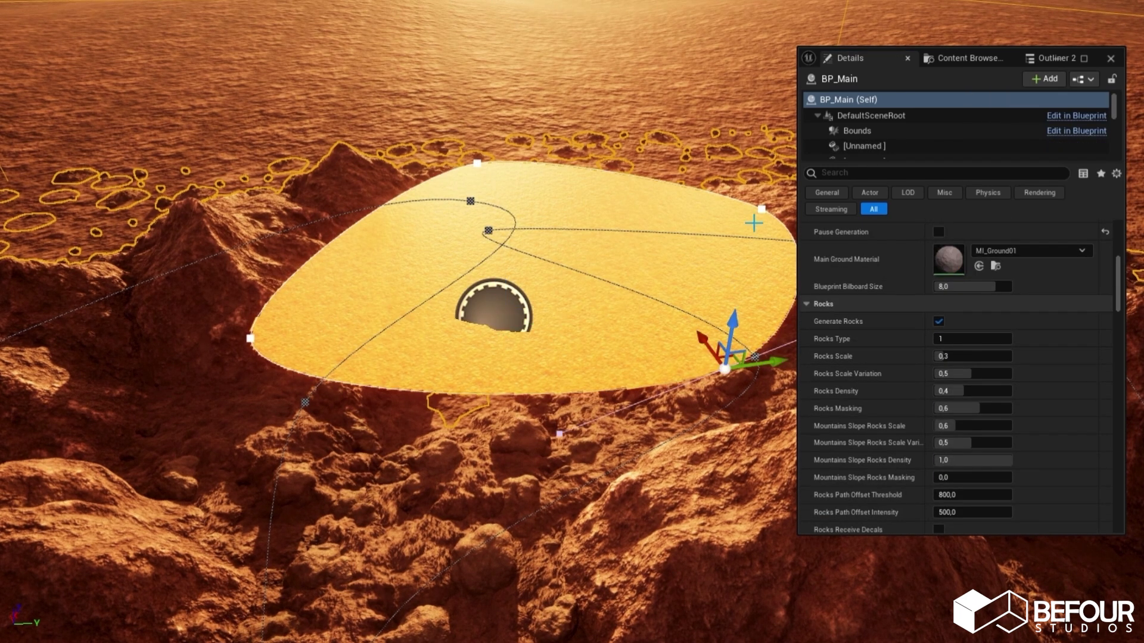
left_click(761, 210, "ctrl")
left_click(476, 159)
left_click(250, 338, "ctrl")
left_click(725, 369, "ctrl")
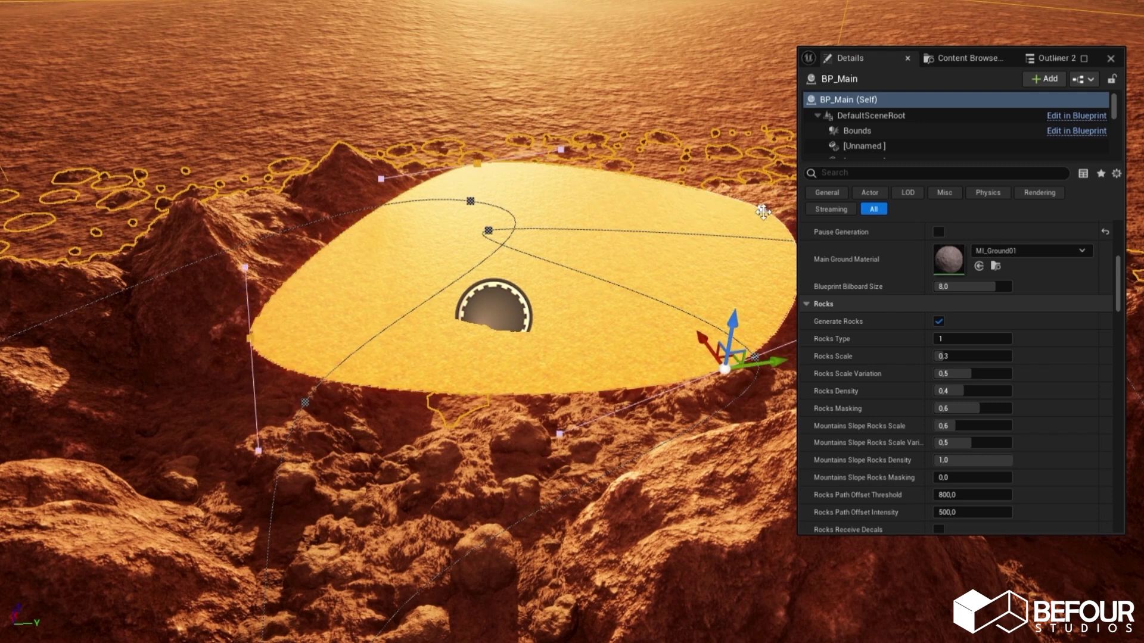
left_click(762, 209, "ctrl")
left_click_drag(772, 168, 757, 245)
right_click_drag(588, 304, 595, 340)
left_click_drag(757, 194, 756, 200)
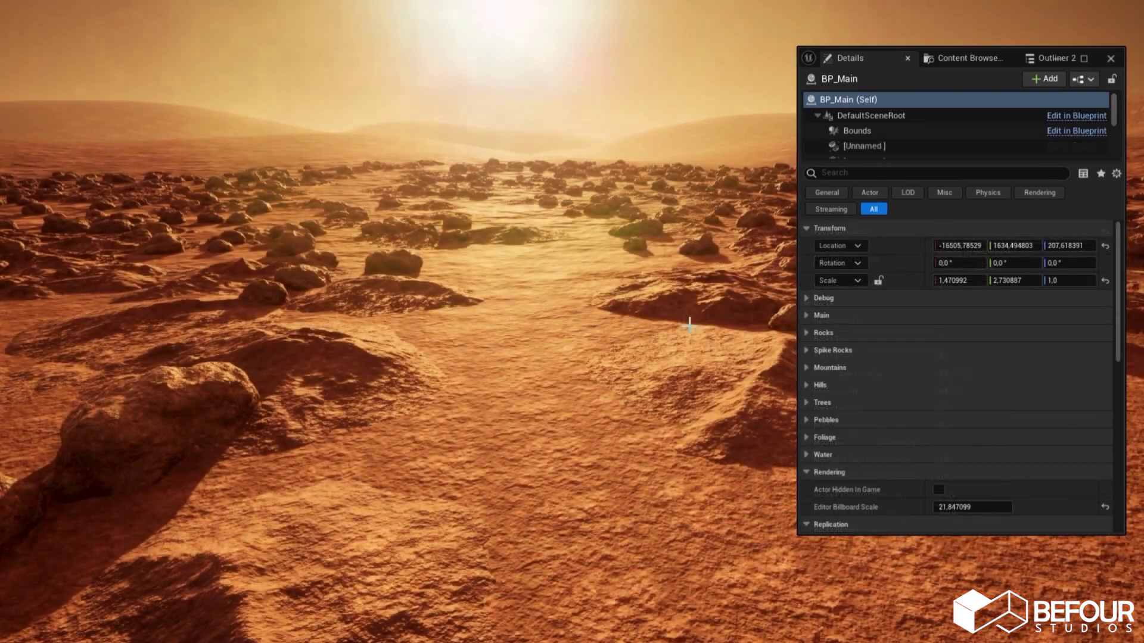
Step: Enable Generate Pebbles in the Pebbles settings of BP_Main
left_click(809, 418)
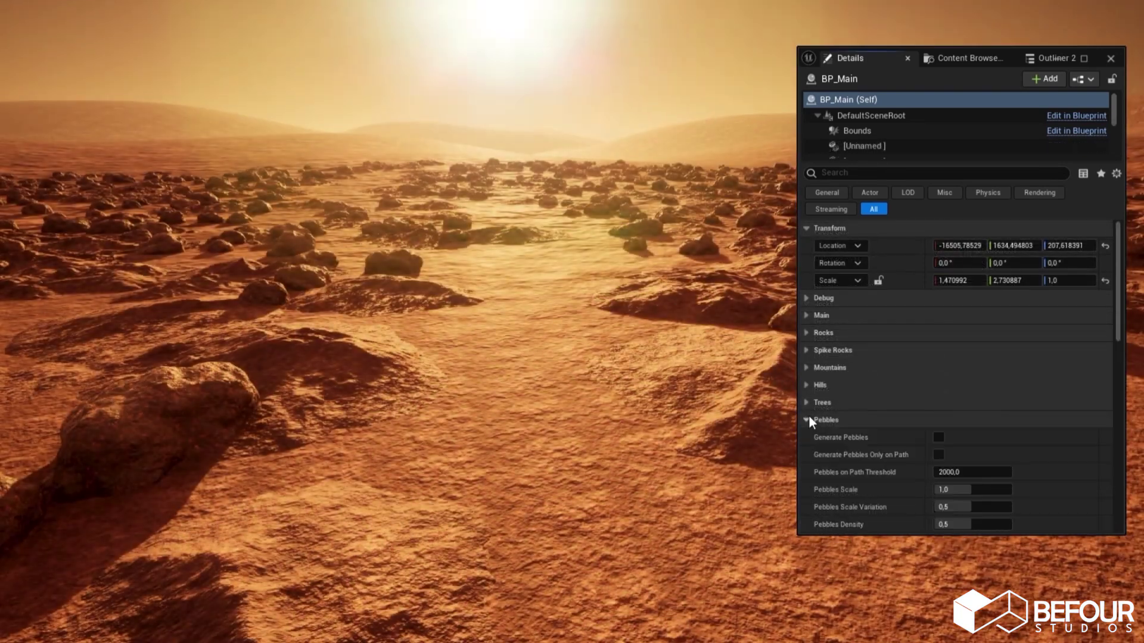
left_click(938, 437)
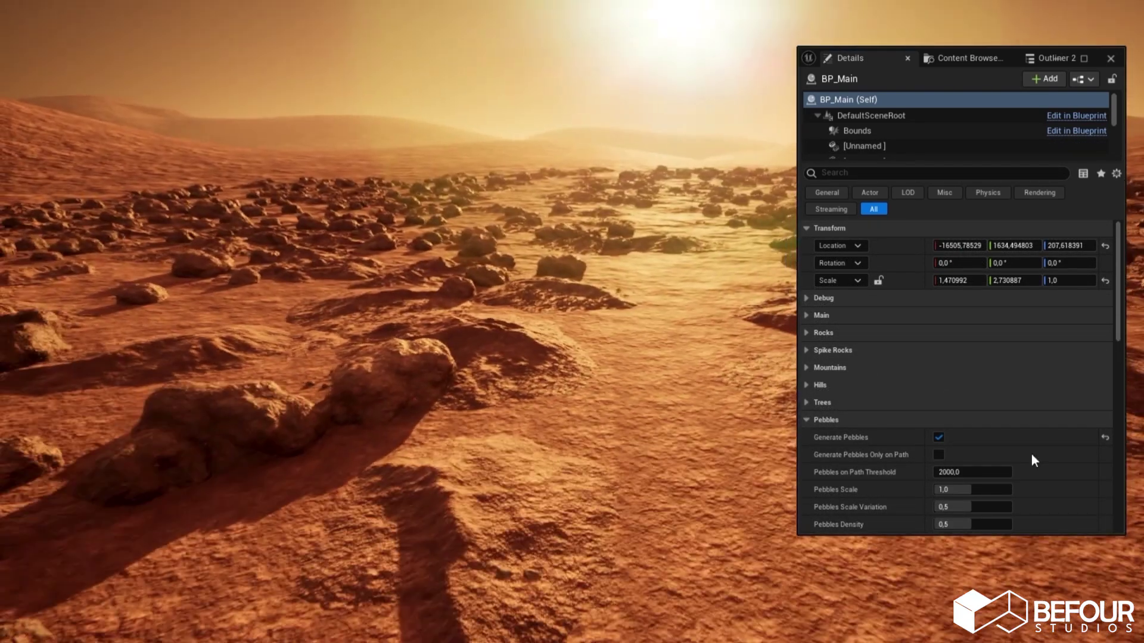
scroll(1013, 458, "down", 3)
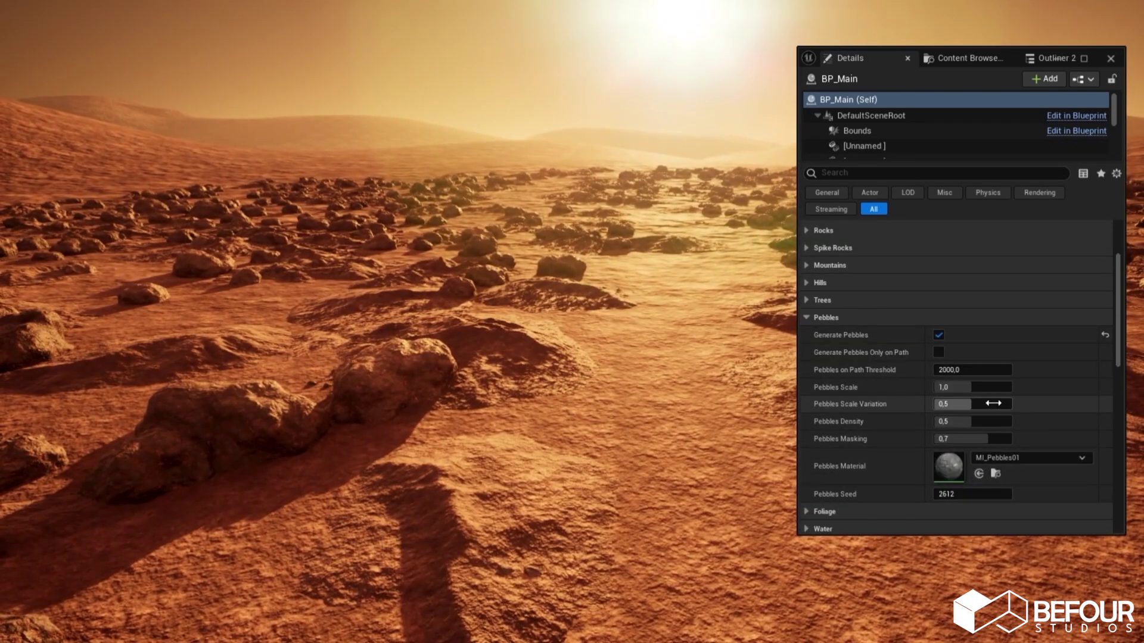
Step: Set the Pebbles Density to 0.9 and the Pebbles Masking to 0.2, and inspect the scattered pebbles
left_click(969, 439)
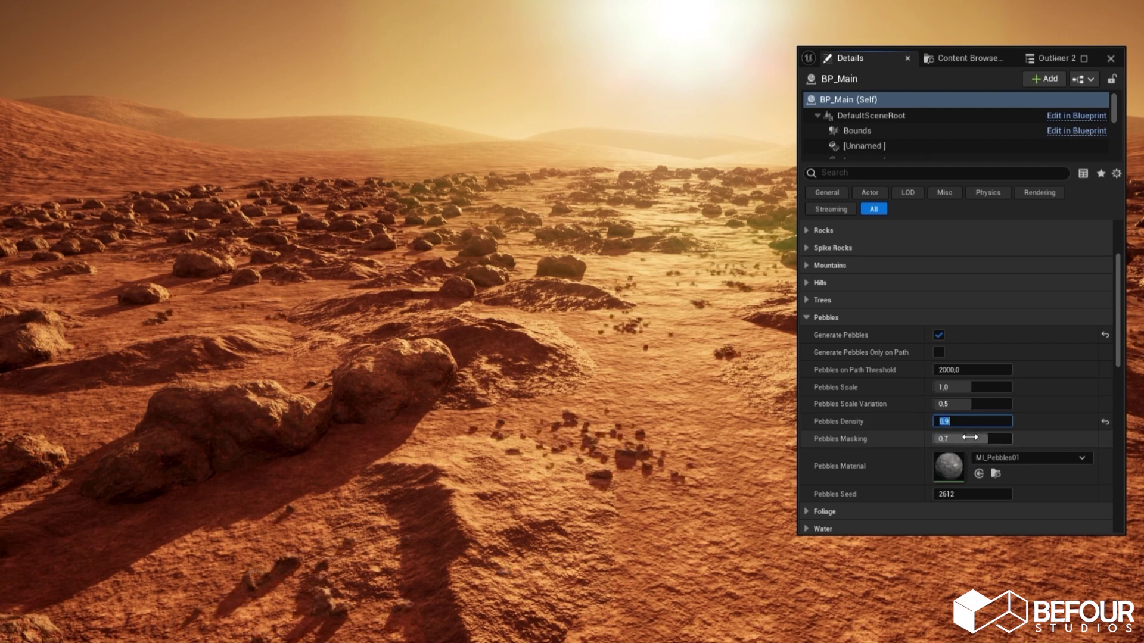
type("0,2")
key("Return")
right_click_drag(576, 345, 616, 353)
key("w")
key("w")
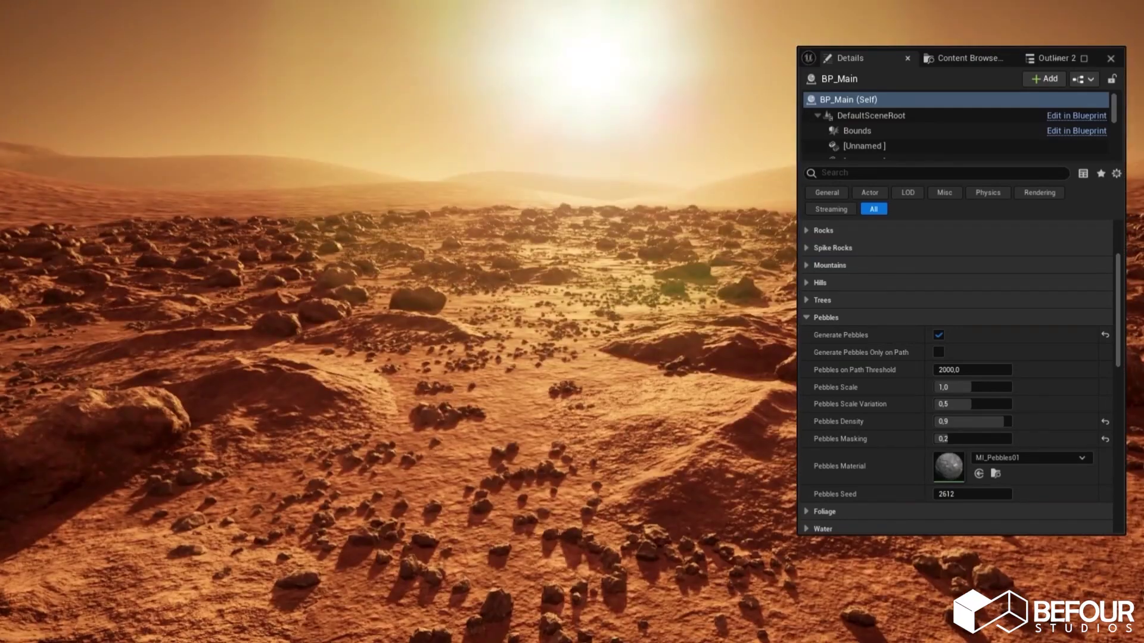
Step: Enable Generate Pebbles Only on Path and inspect the pebbles along the path spline
scroll(836, 366, "up", 3)
scroll(836, 362, "down", 3)
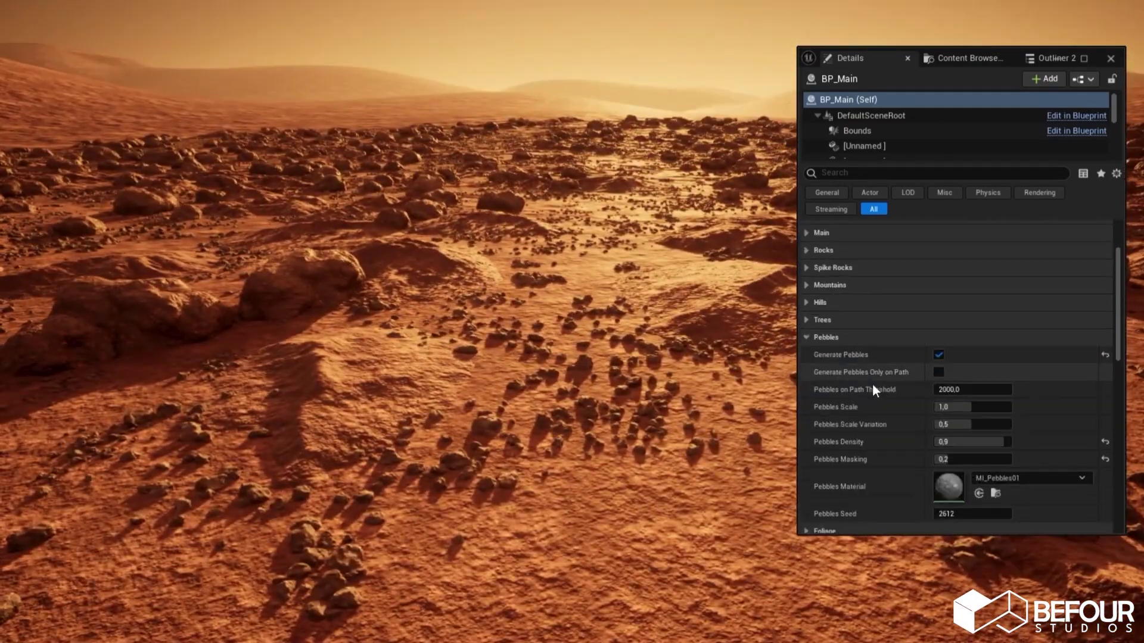
left_click(938, 371)
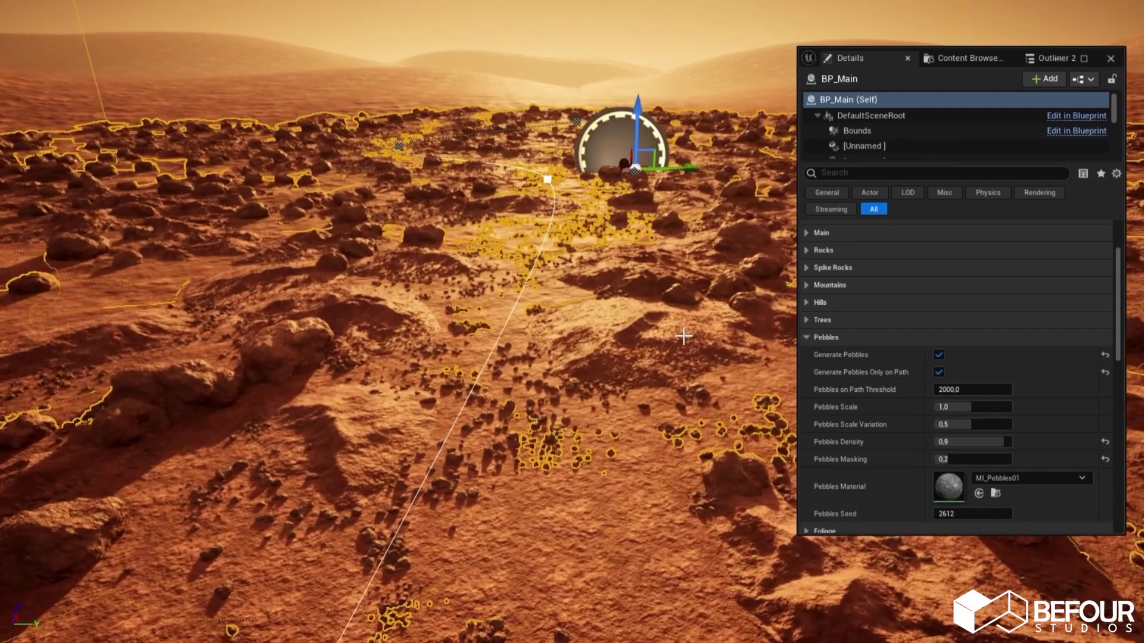
mouse_move(684, 336)
right_mouse_down()
mouse_move(679, 364)
mouse_move(670, 338)
right_mouse_up()
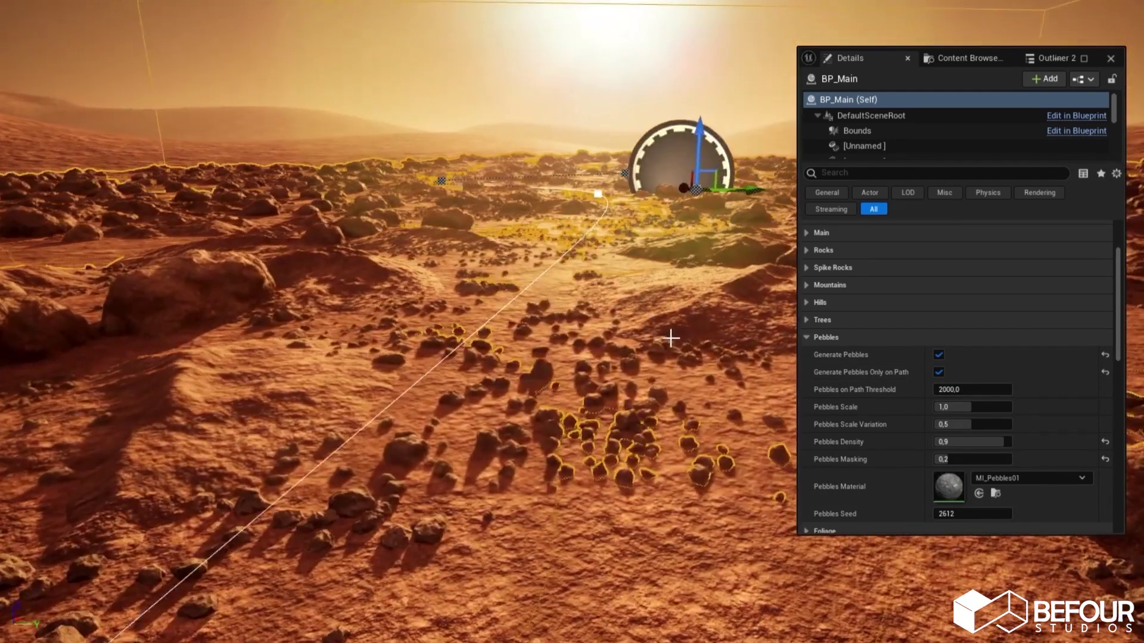
Step: Hide the editor helpers in the viewport and enable Debug Pebbles on Path Only
key("g")
right_click(841, 340)
scroll(839, 336, "up", 3)
left_click(806, 299)
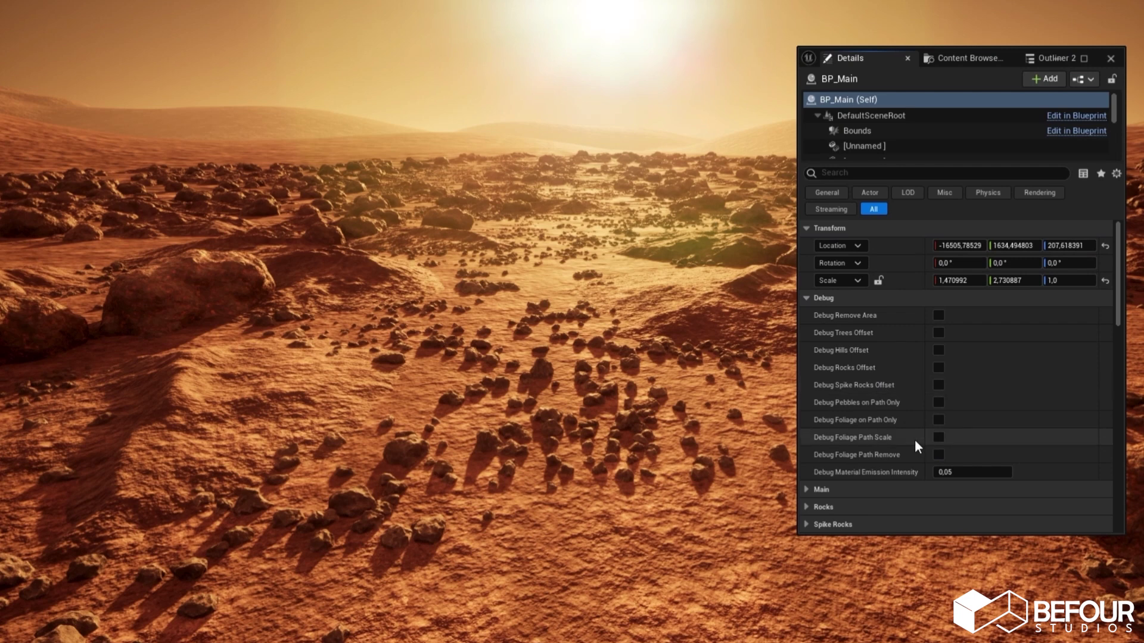
left_click(938, 402)
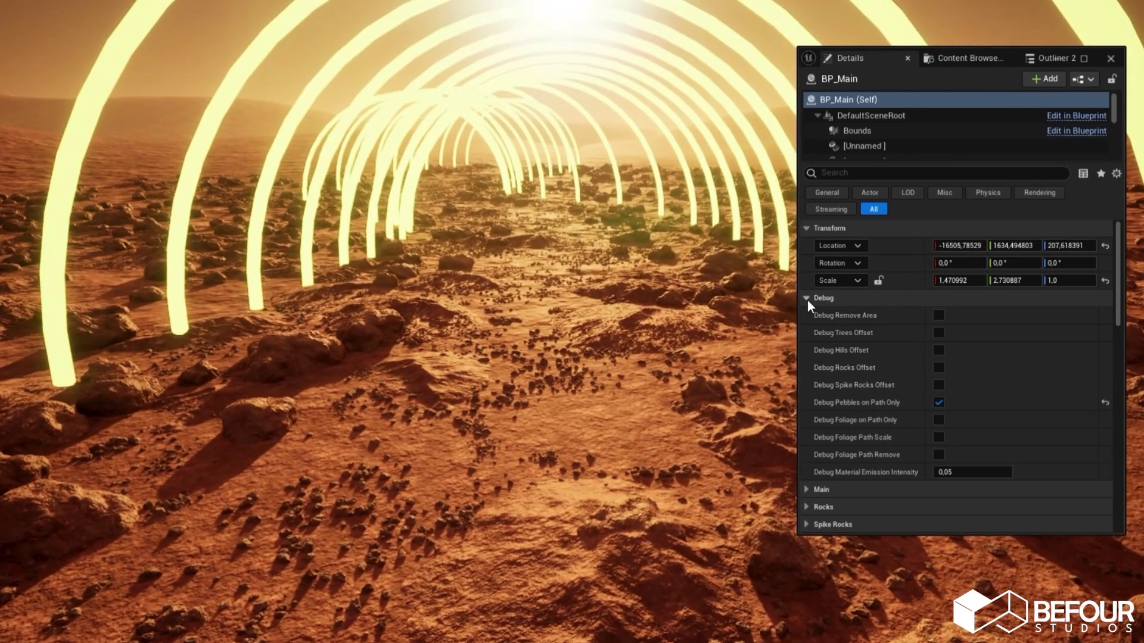
Step: Set the Pebbles on Path Threshold to 1000 and inspect the narrowed debug area along the path
left_click(807, 300)
left_click(825, 419)
scroll(982, 438, "down", 3)
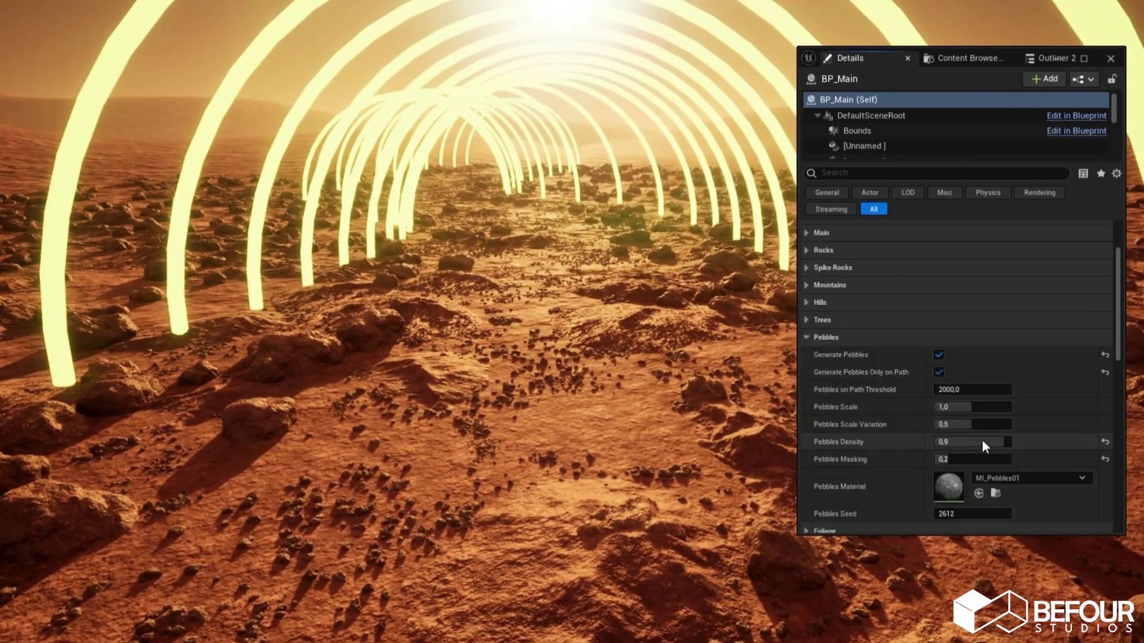
left_click(964, 390)
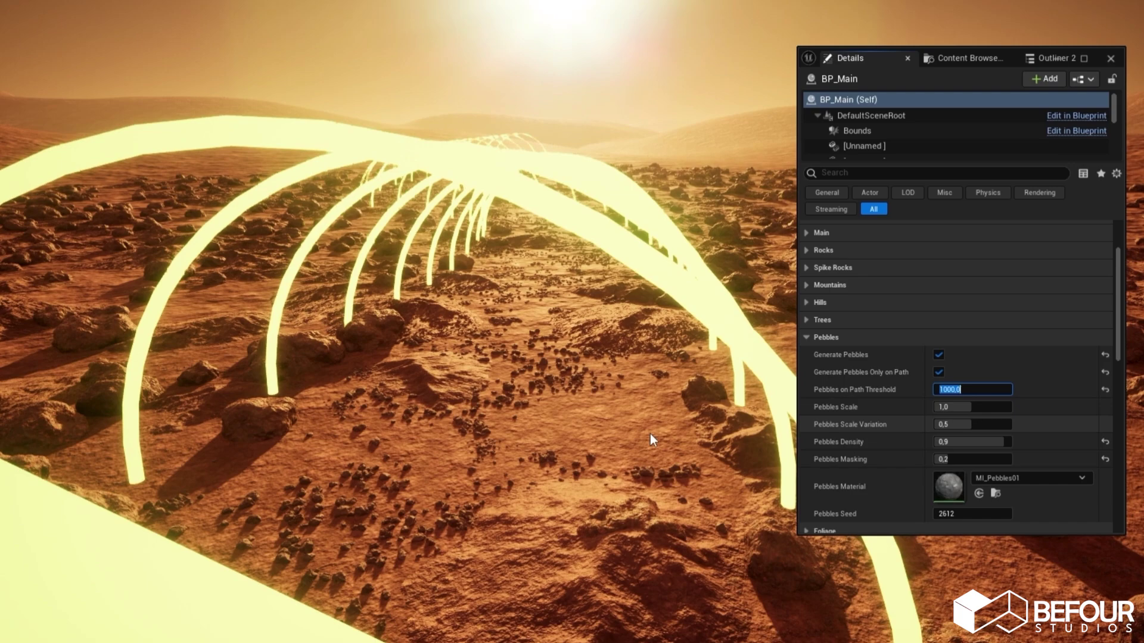
key("w")
mouse_move(649, 435)
right_mouse_down()
mouse_move(715, 494)
mouse_move(721, 524)
mouse_move(650, 433)
right_mouse_up()
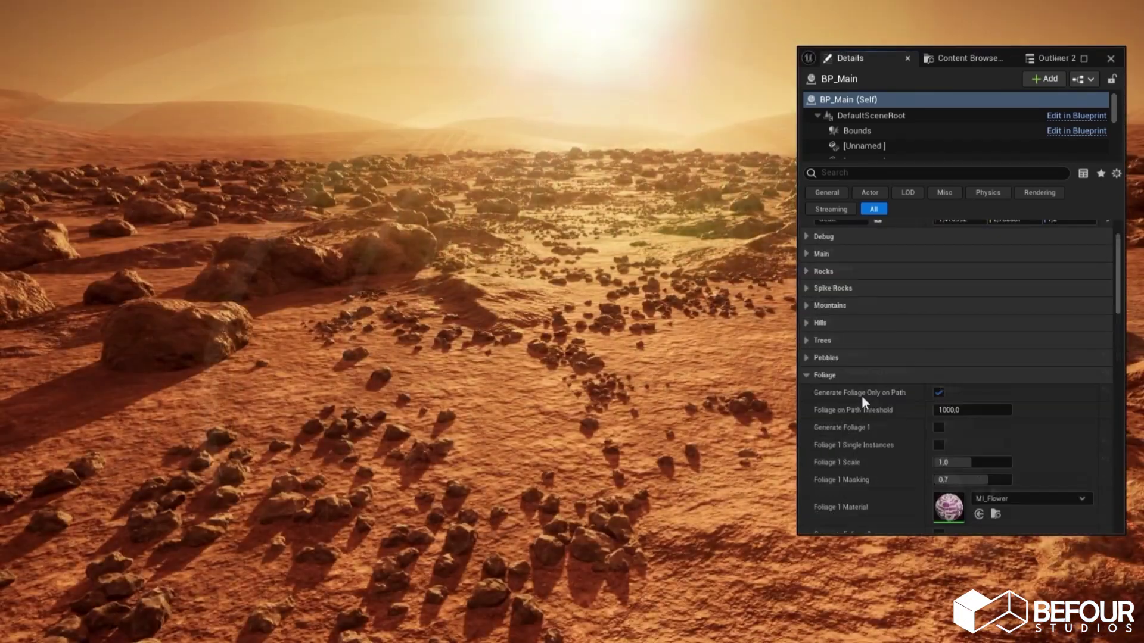
Step: Enable Generate Foliage 6 and Generate Foliage 7 to scatter the small and large roots
scroll(862, 395, "down", 2)
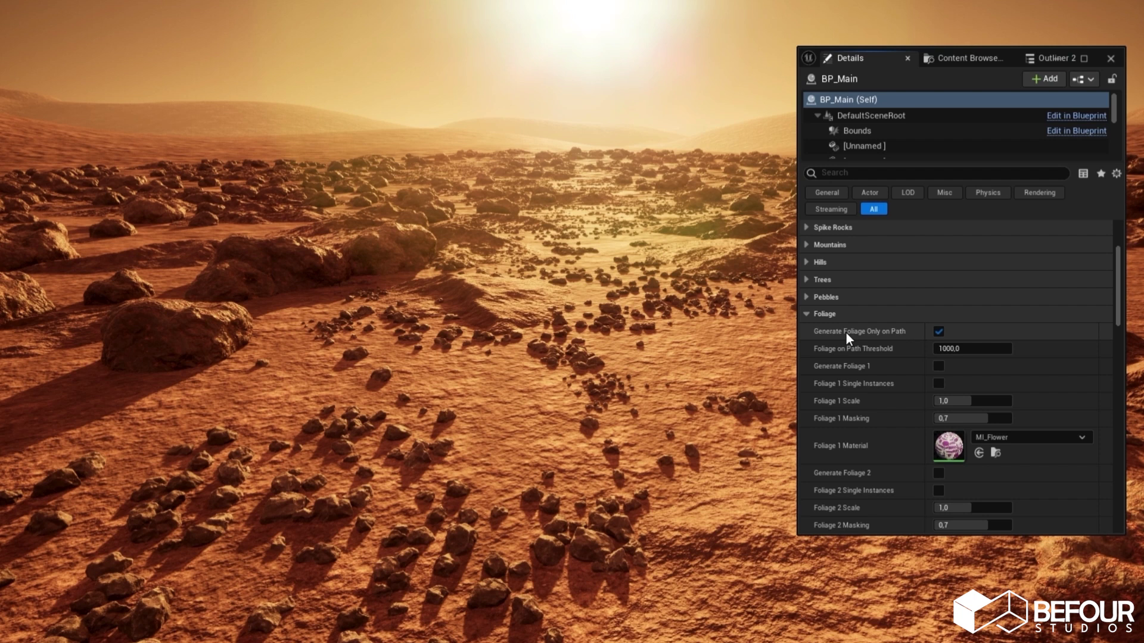
scroll(858, 343, "down", 15)
scroll(866, 350, "down", 3)
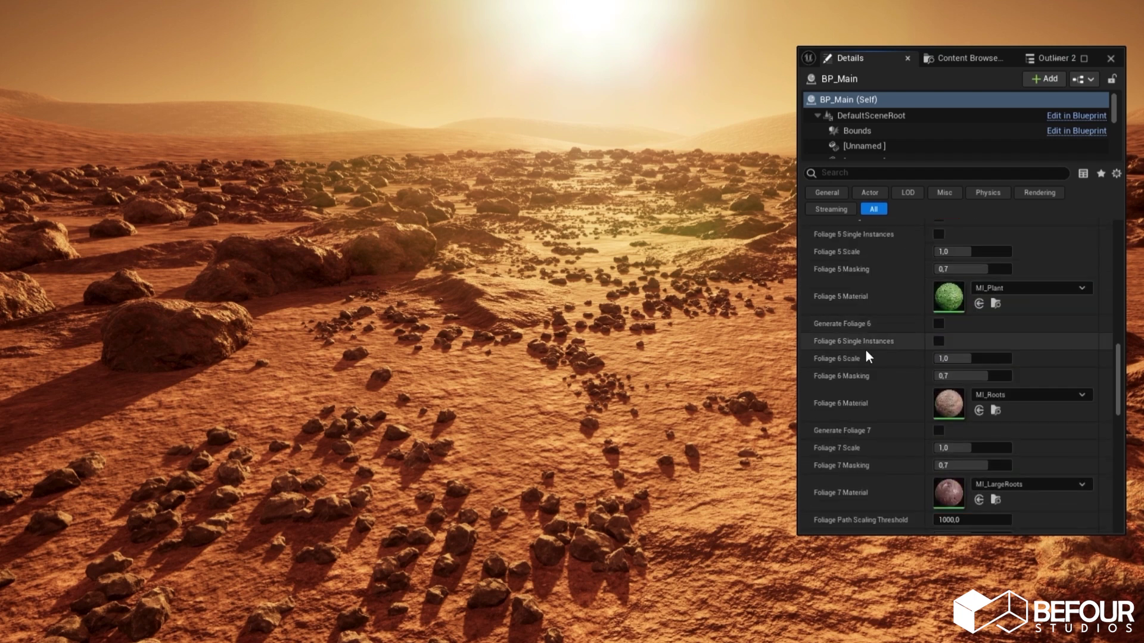
left_click(938, 323)
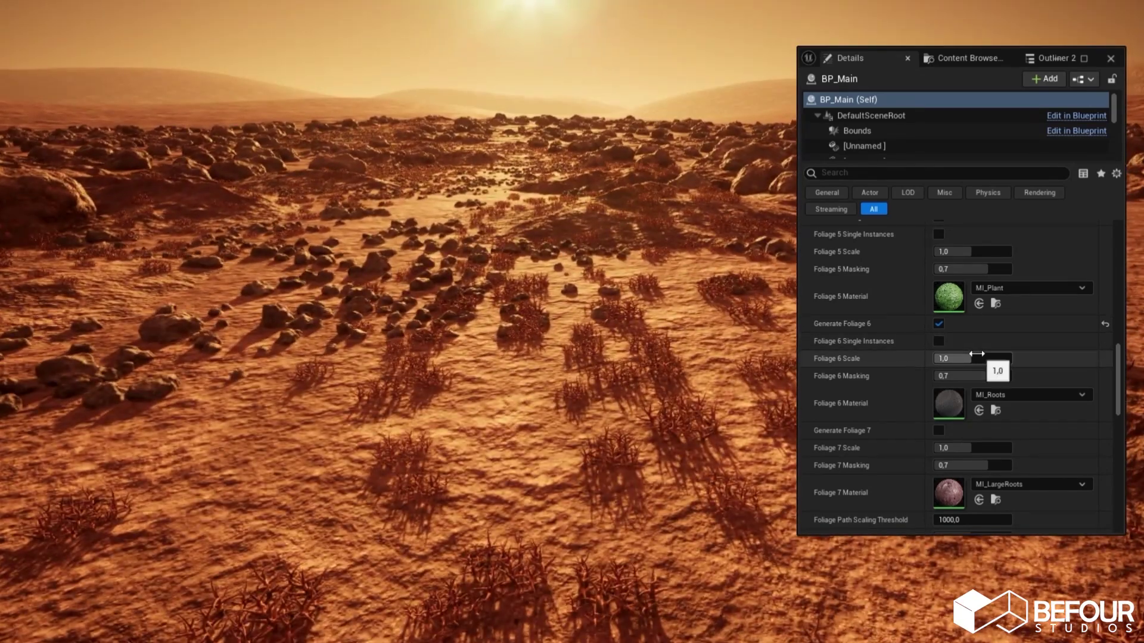
type("5")
left_click(939, 430)
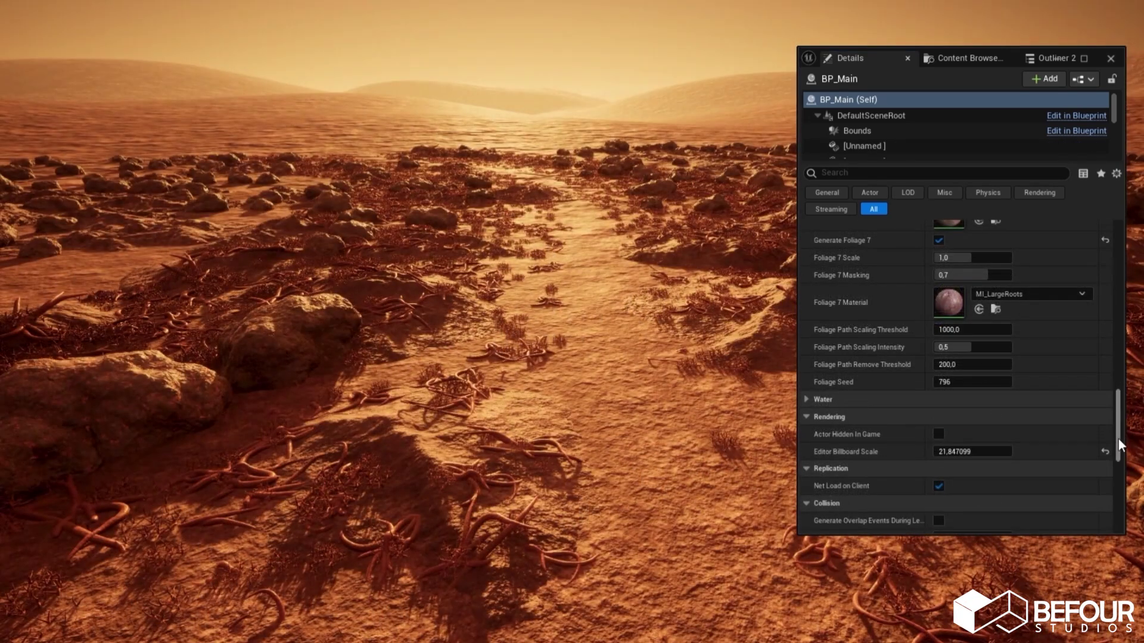
Step: Enable Debug Foliage Path Remove and Debug Foliage Path Scale, and inspect the debug shapes along the path
left_click_drag(1117, 439, 1111, 277)
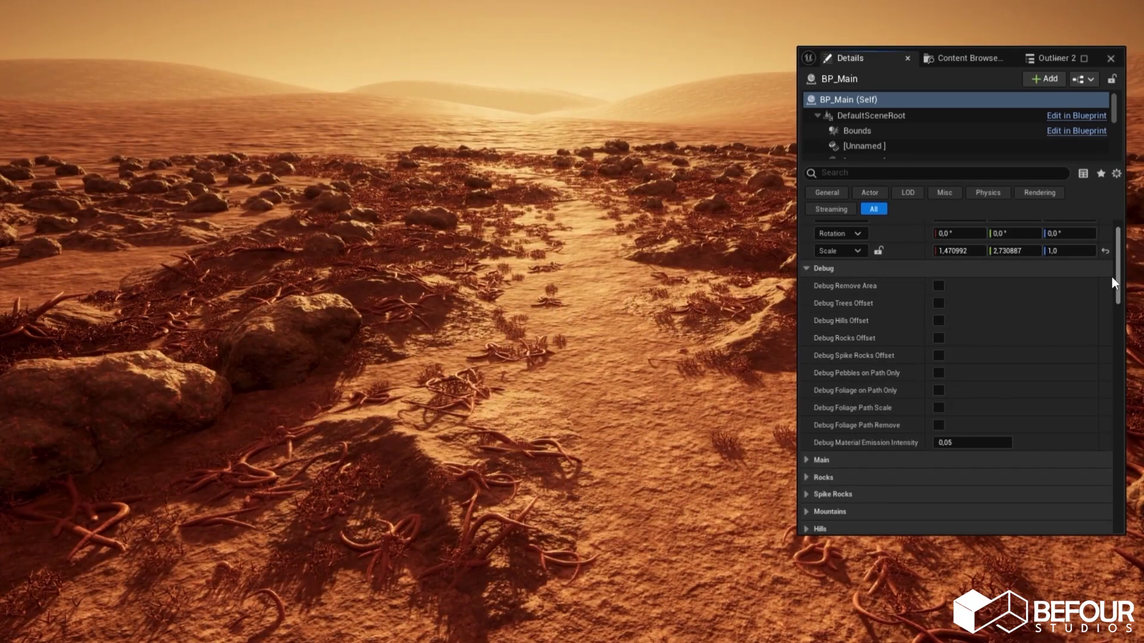
left_click(939, 425)
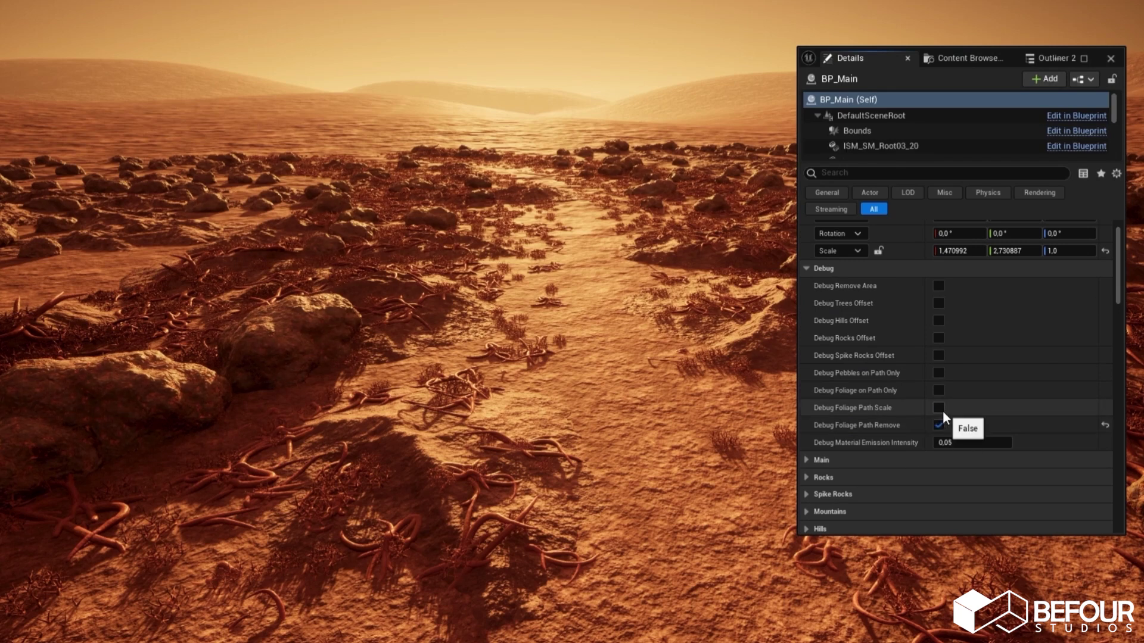
left_click(939, 409)
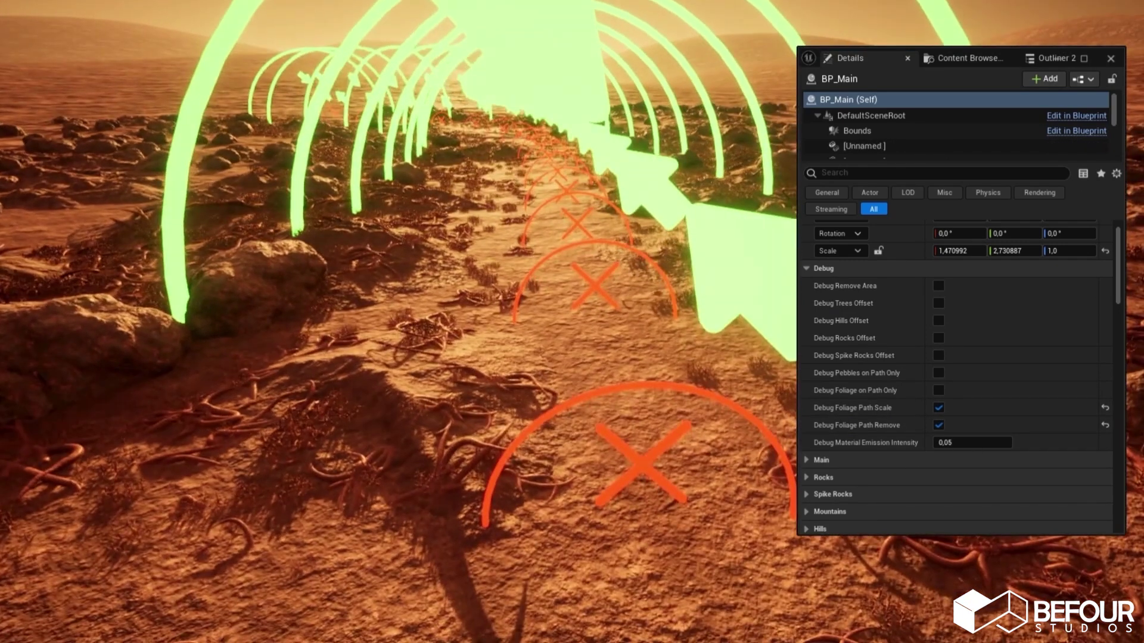
right_click_drag(788, 344, 787, 344)
Step: Set the Foliage Path Remove Threshold to 0 and inspect the foliage on the path
left_click_drag(1123, 269, 1112, 426)
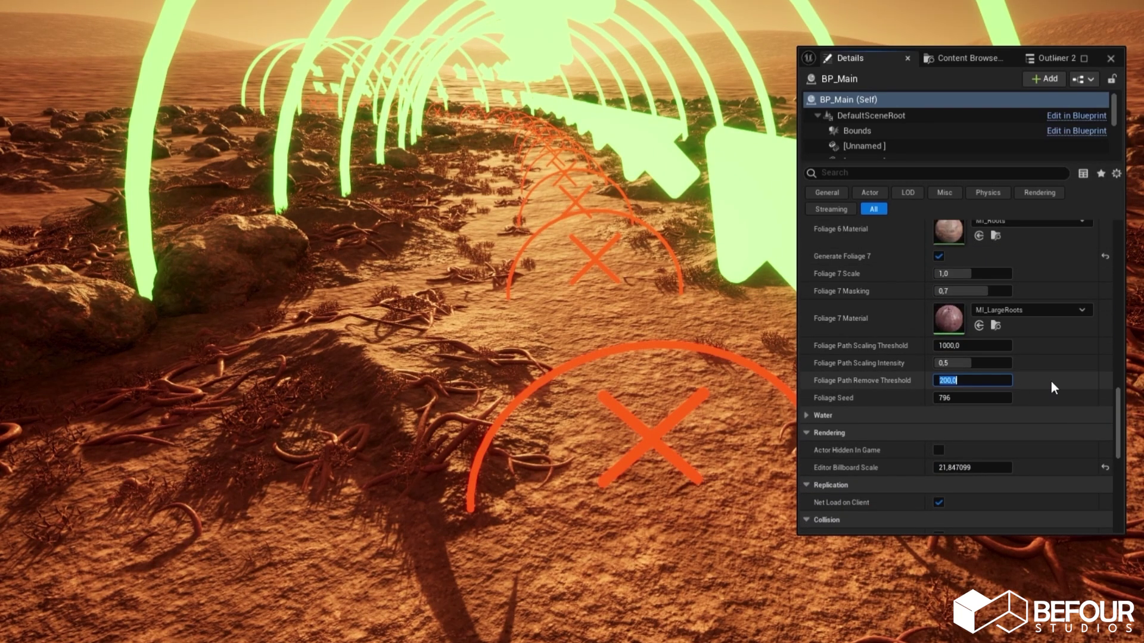
type("0")
key("Return")
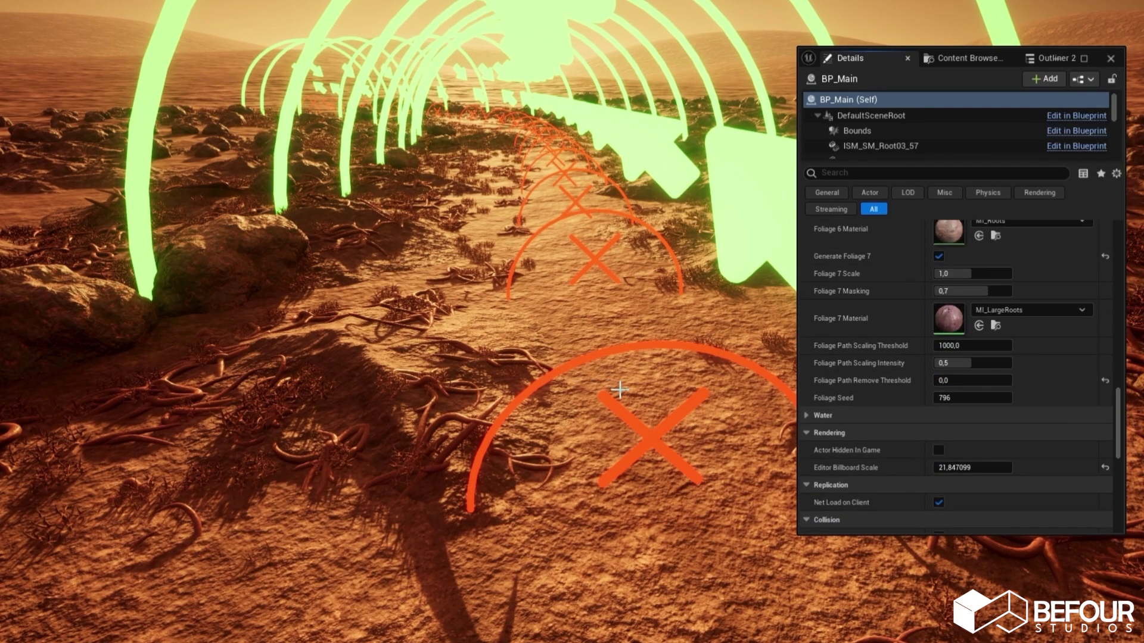
right_click_drag(635, 430, 595, 427)
Step: Set the Foliage Path Scaling Threshold to 600 and inspect the roots inside the scaling area along the path
left_click(992, 345)
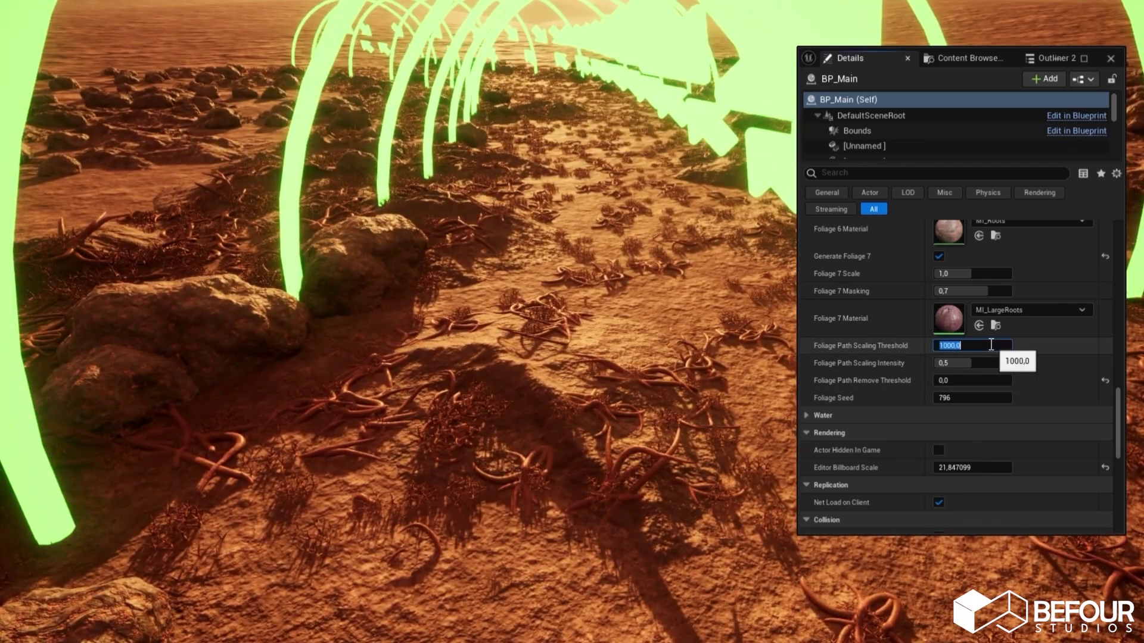
type("600")
key("Return")
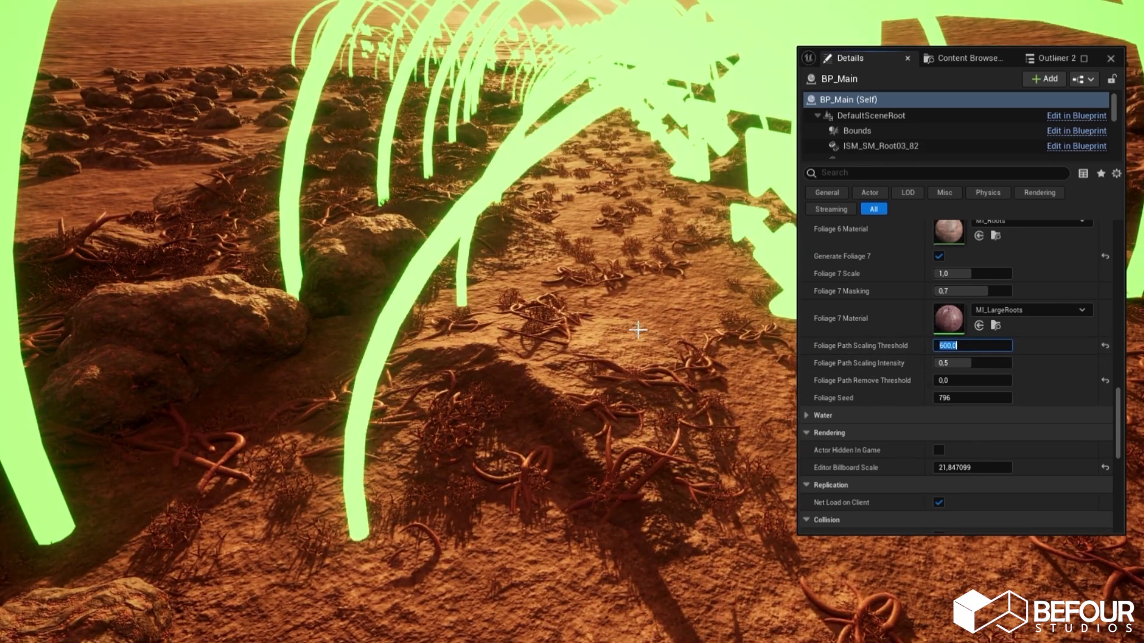
right_click_drag(631, 324, 626, 363)
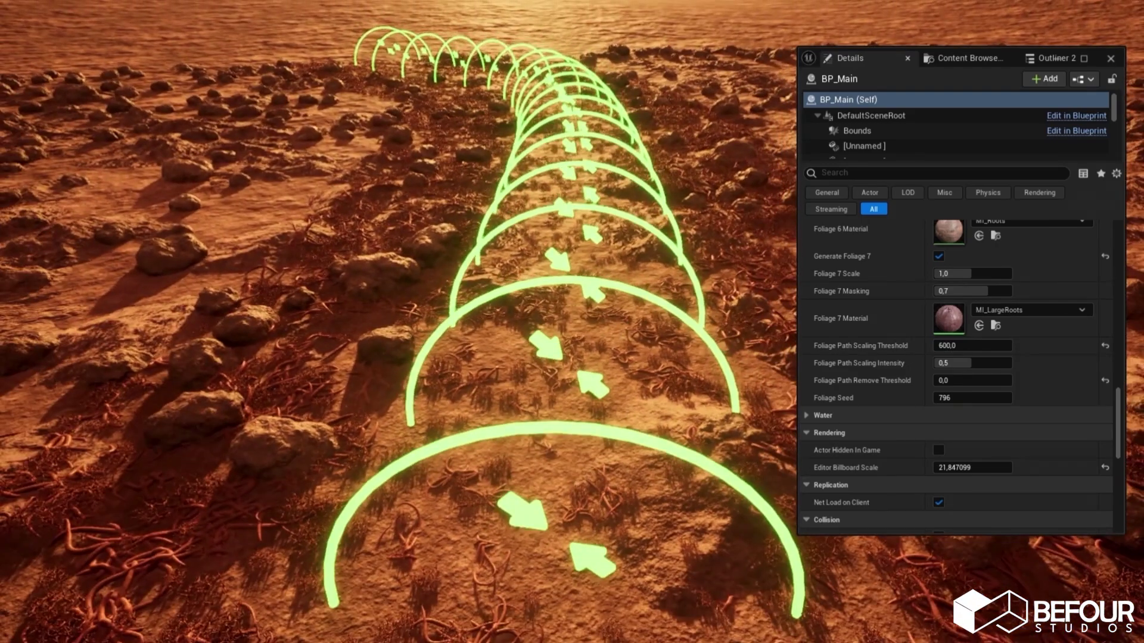
right_click_drag(341, 382, 712, 415)
right_click_drag(329, 480, 286, 501)
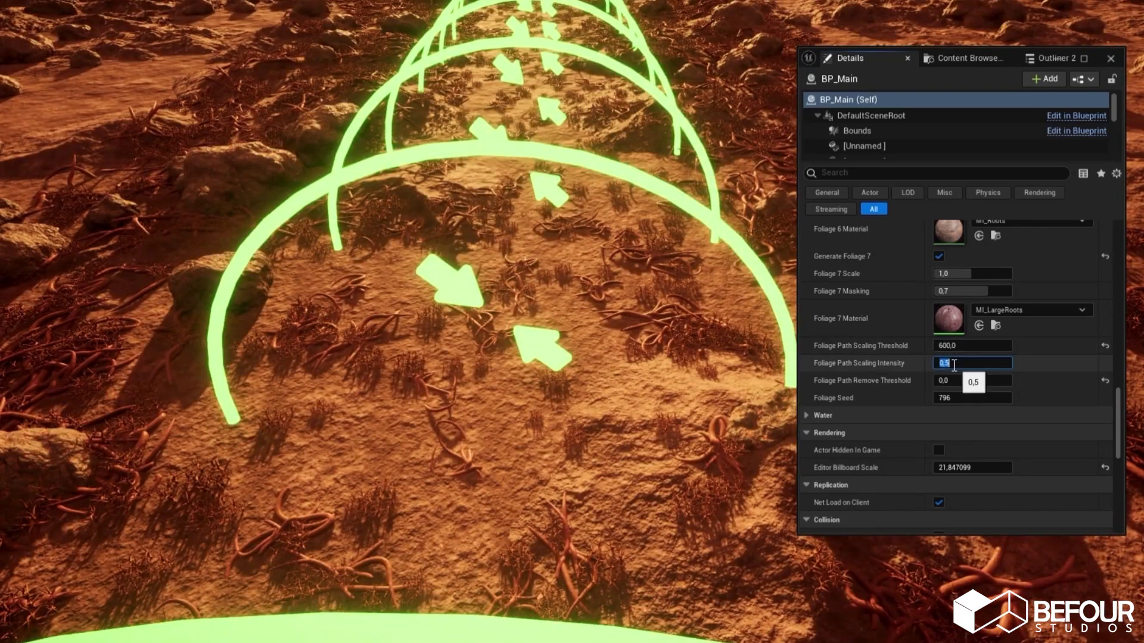
right_click_drag(537, 339, 569, 304)
scroll(953, 369, "up", 5)
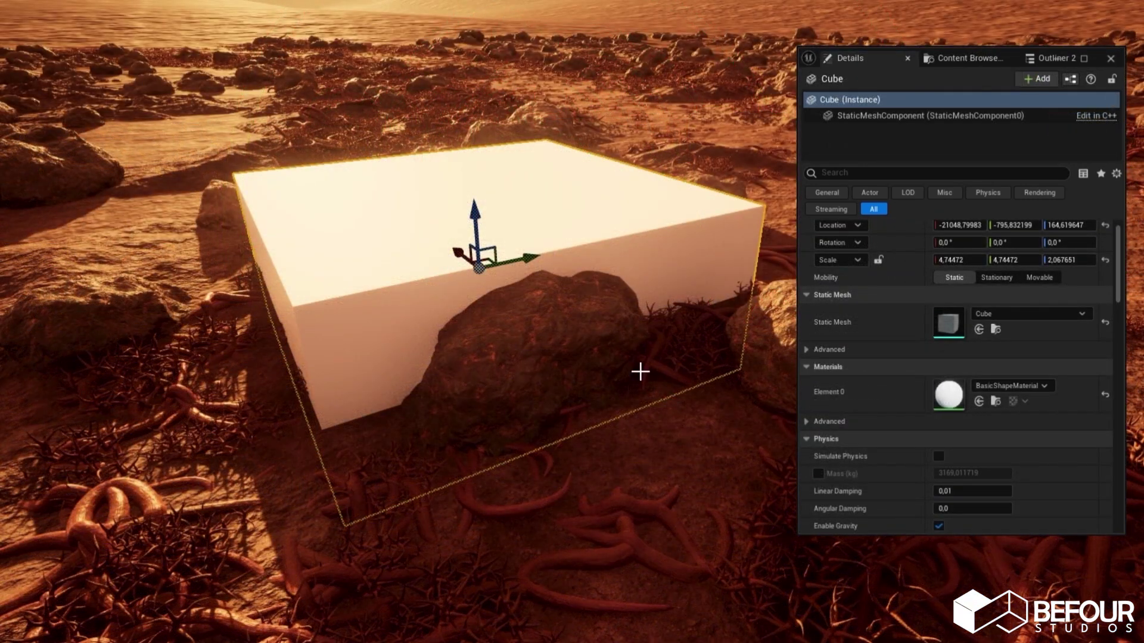
Step: Select BP_Main and regenerate the scatter so that the root foliage also grows on the white cube
right_click_drag(652, 364, 629, 362)
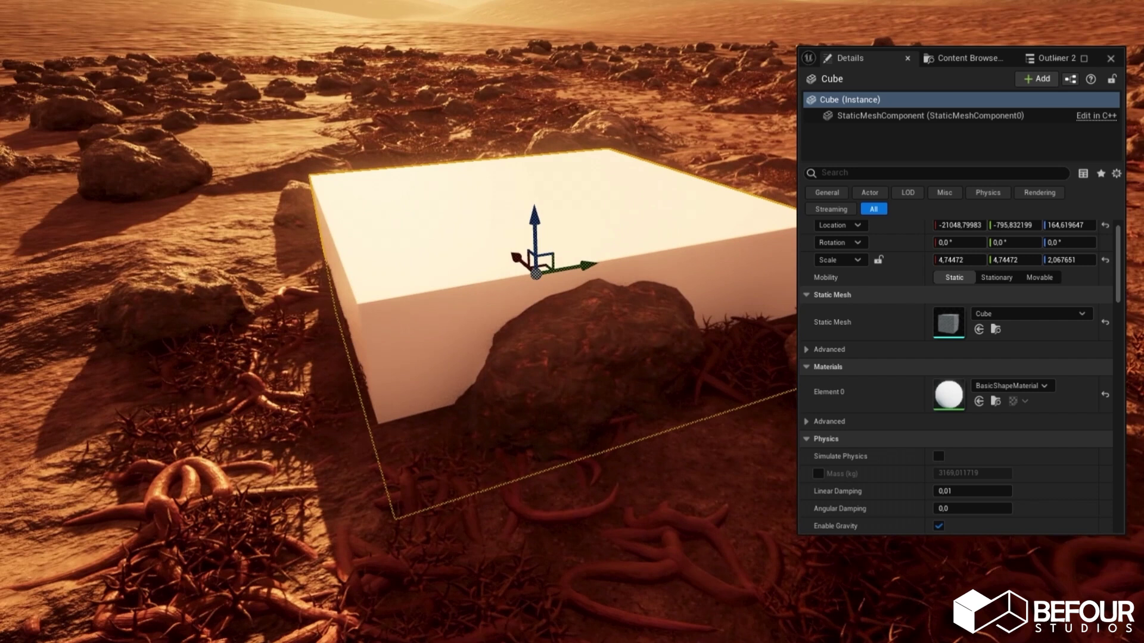
right_click_drag(631, 355, 631, 355)
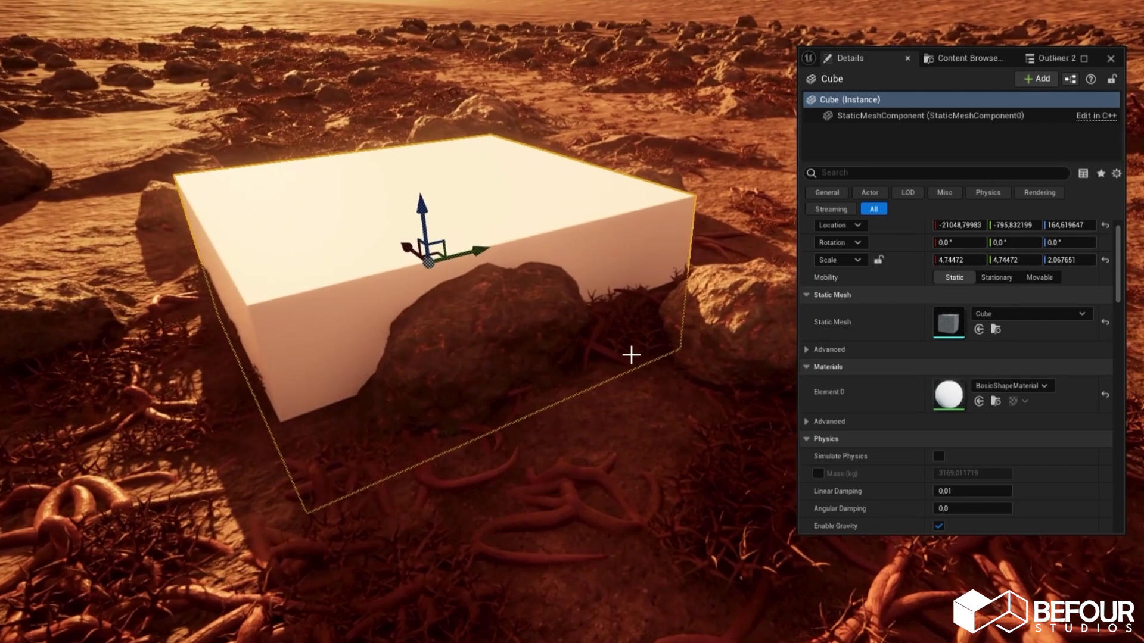
left_click(592, 346)
left_click(813, 470)
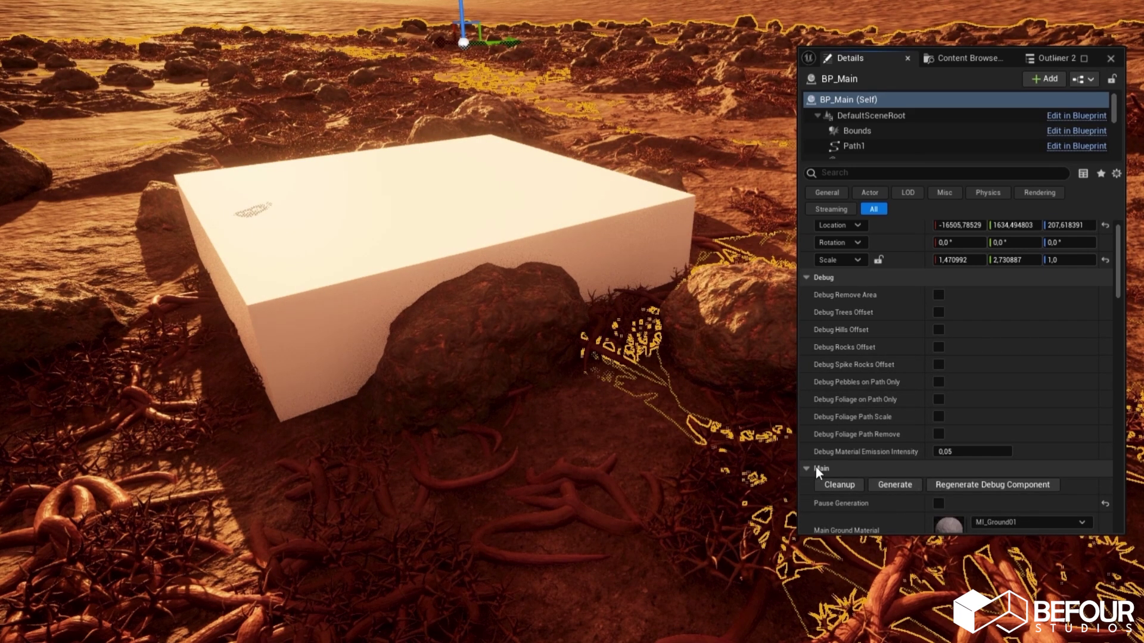
left_click(813, 278)
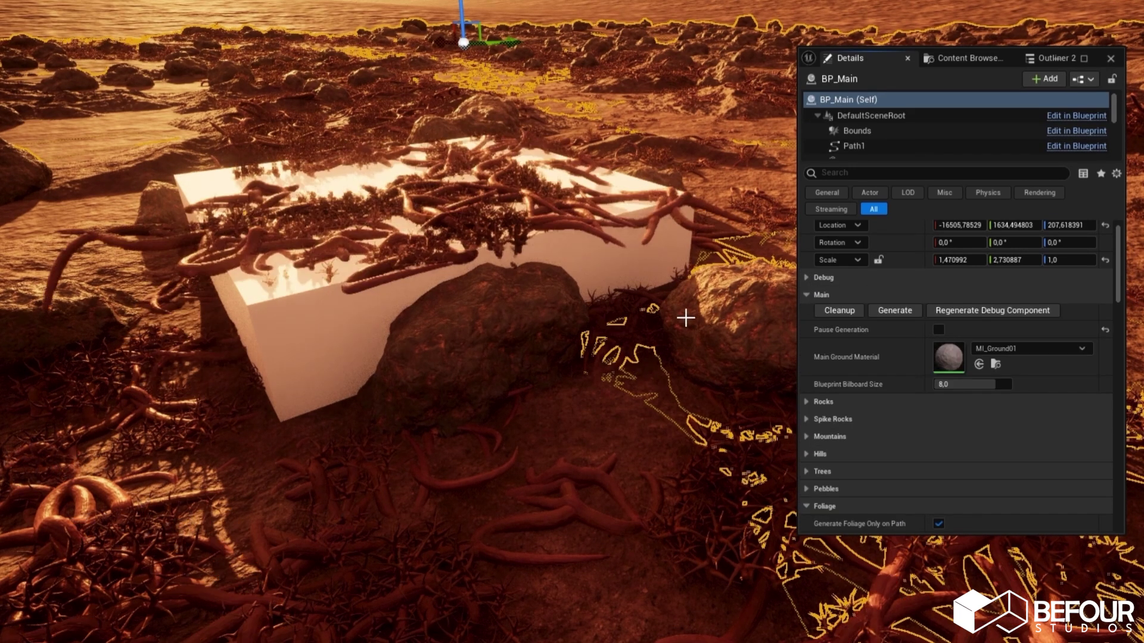
right_click_drag(685, 316, 685, 316)
Step: Set the cube's Collision Presets to Custom and its collision Object Type to WorldDynamic
left_click(521, 380)
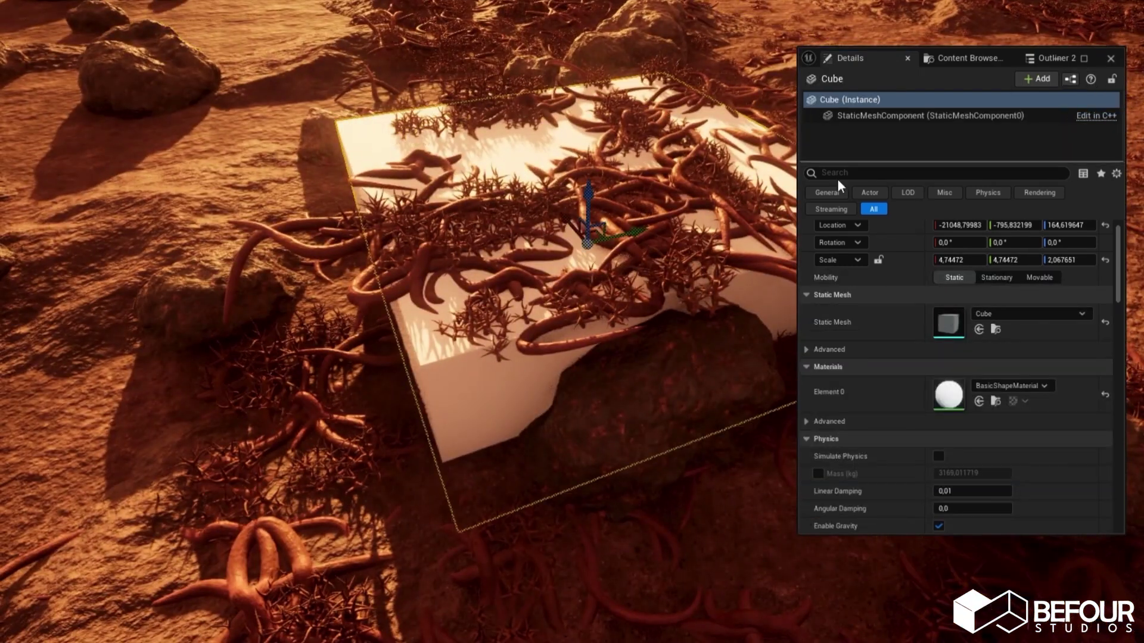
left_click(878, 174)
type("collisi")
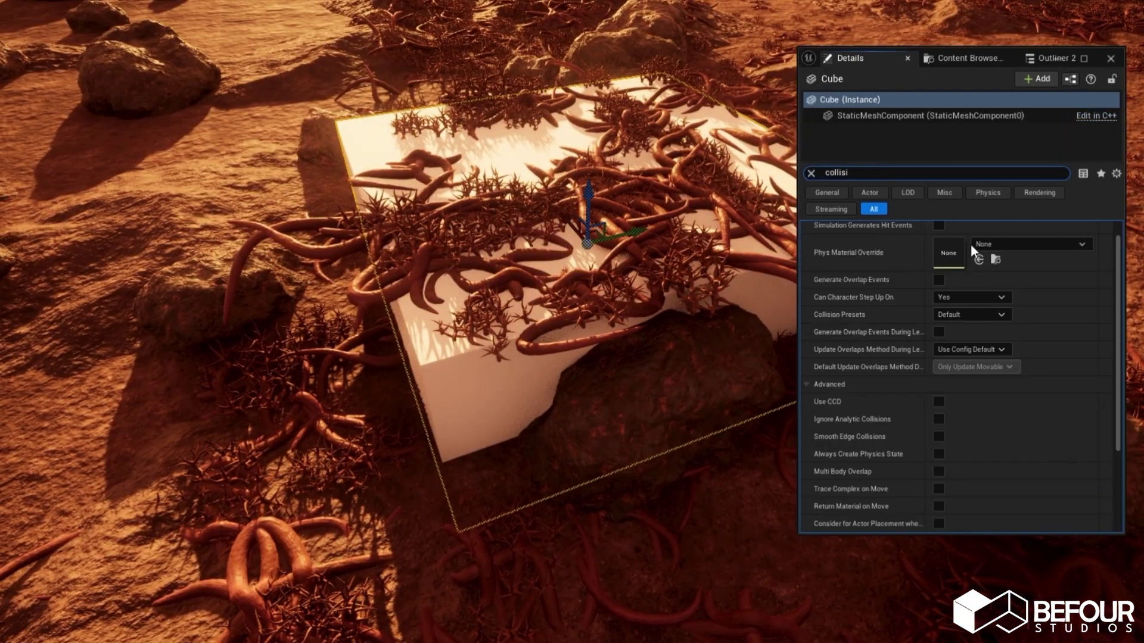
left_click(979, 314)
left_click(971, 342)
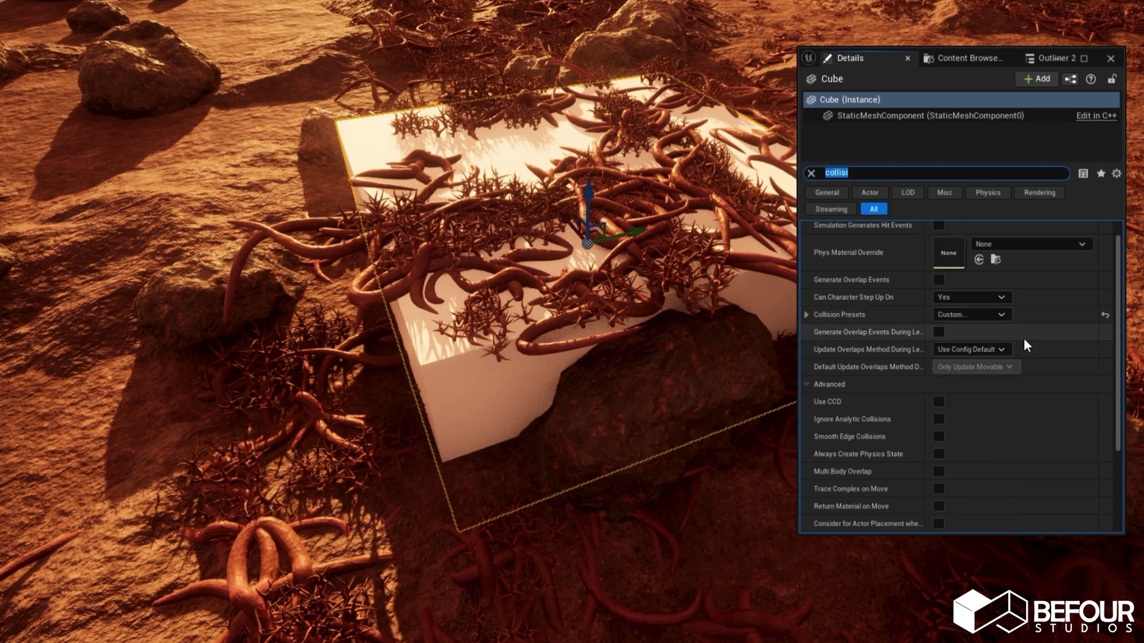
left_click(807, 314)
left_click(971, 349)
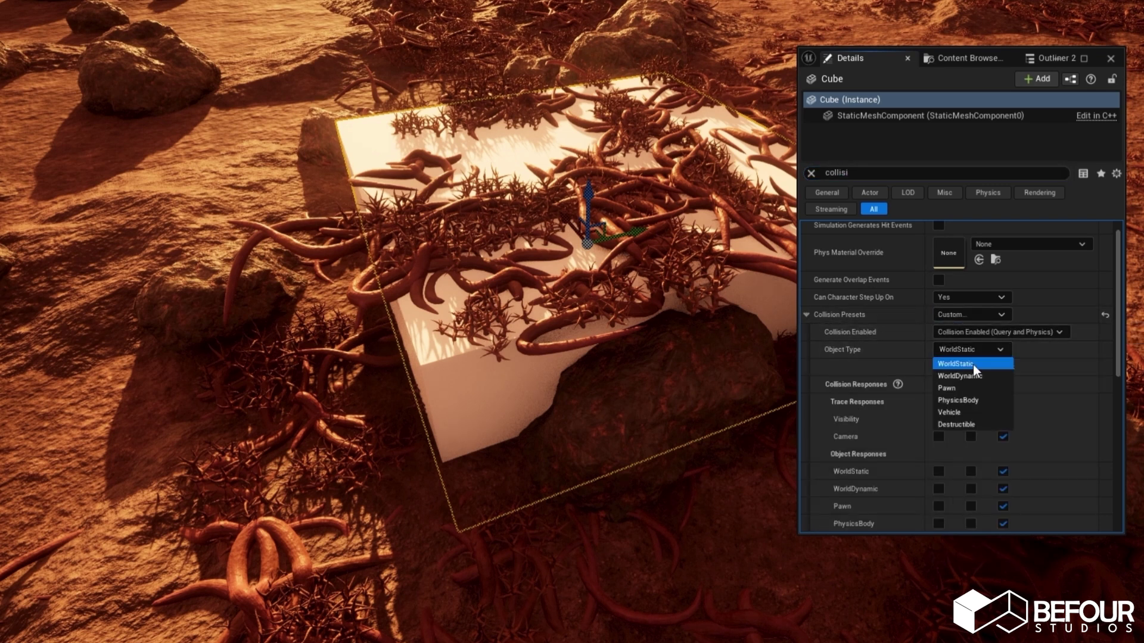
left_click(972, 375)
left_click(806, 314)
Step: Select BP_Main, clear the property filter and enable Debug Remove Area
left_click(768, 263)
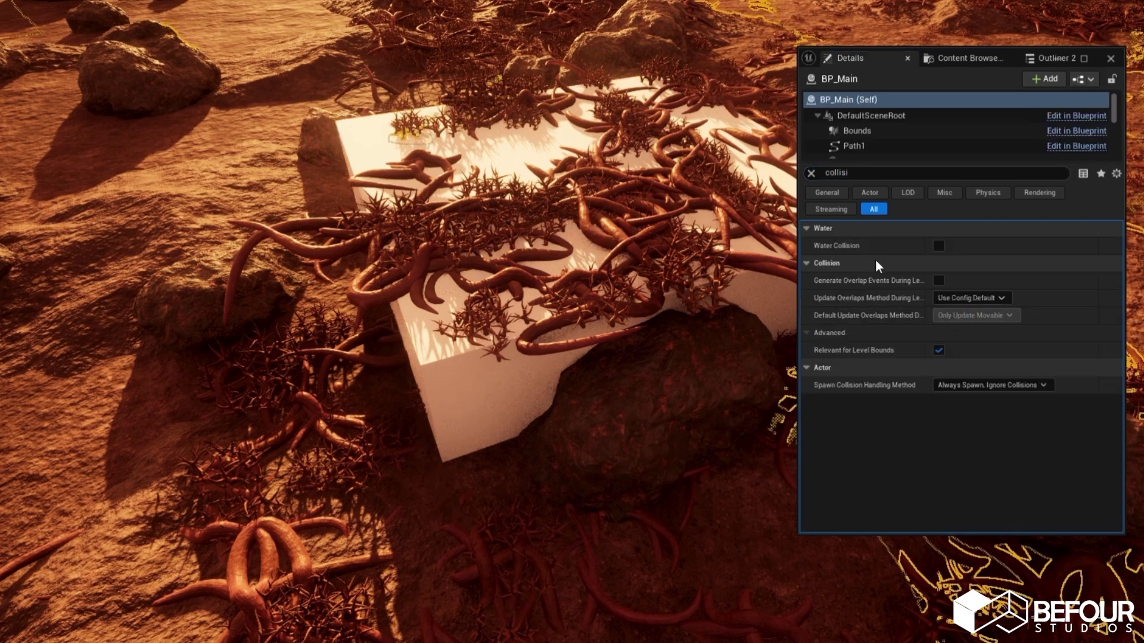
left_click(810, 173)
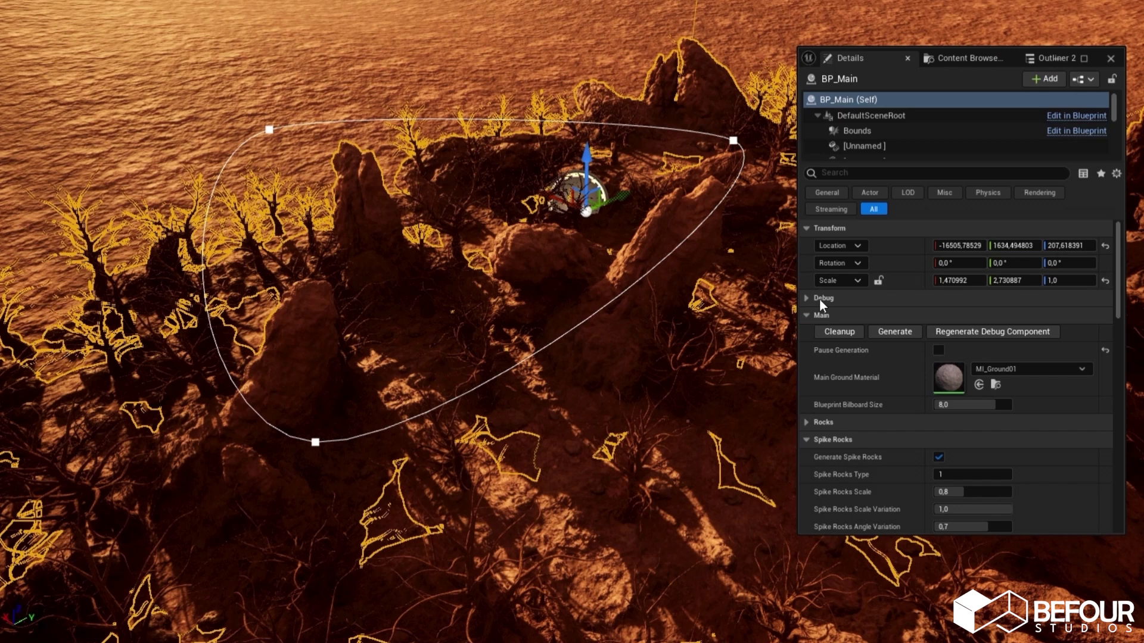
left_click(806, 298)
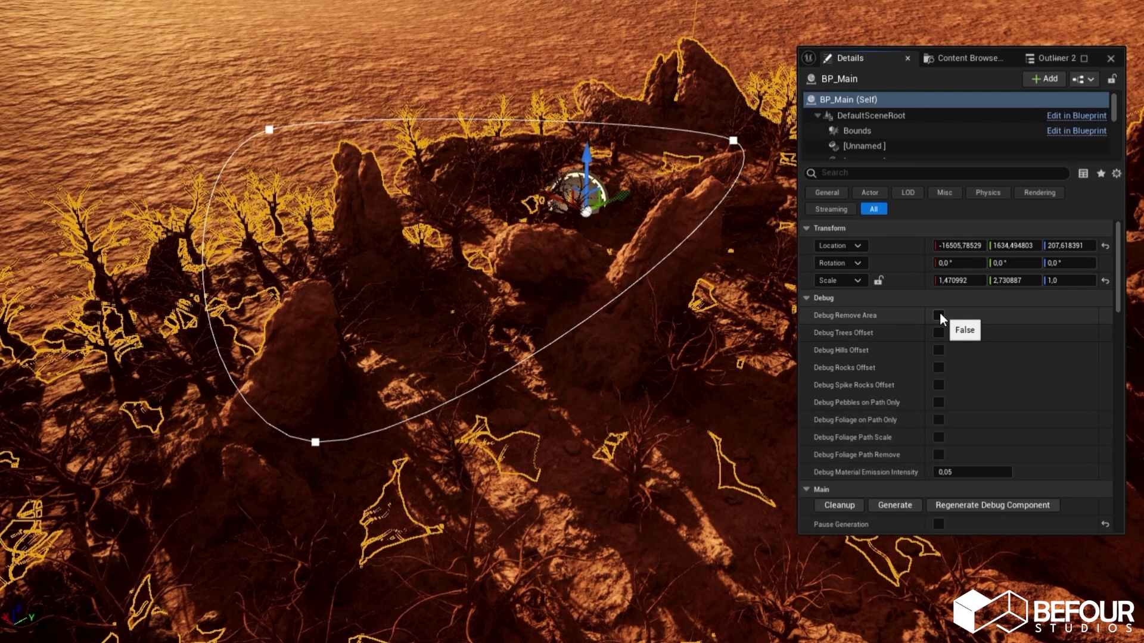
left_click(939, 315)
left_click(810, 298)
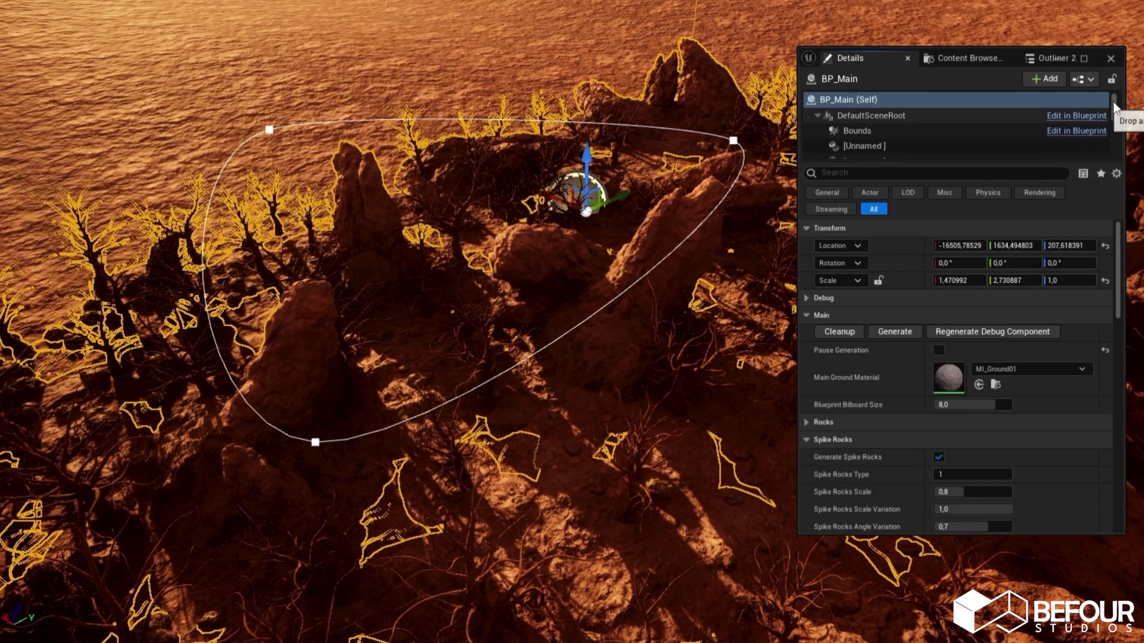
Step: Select the Remove spline component of BP_Main and add the component tag removetrees to it
left_click_drag(1113, 102, 1115, 141)
left_click(860, 119)
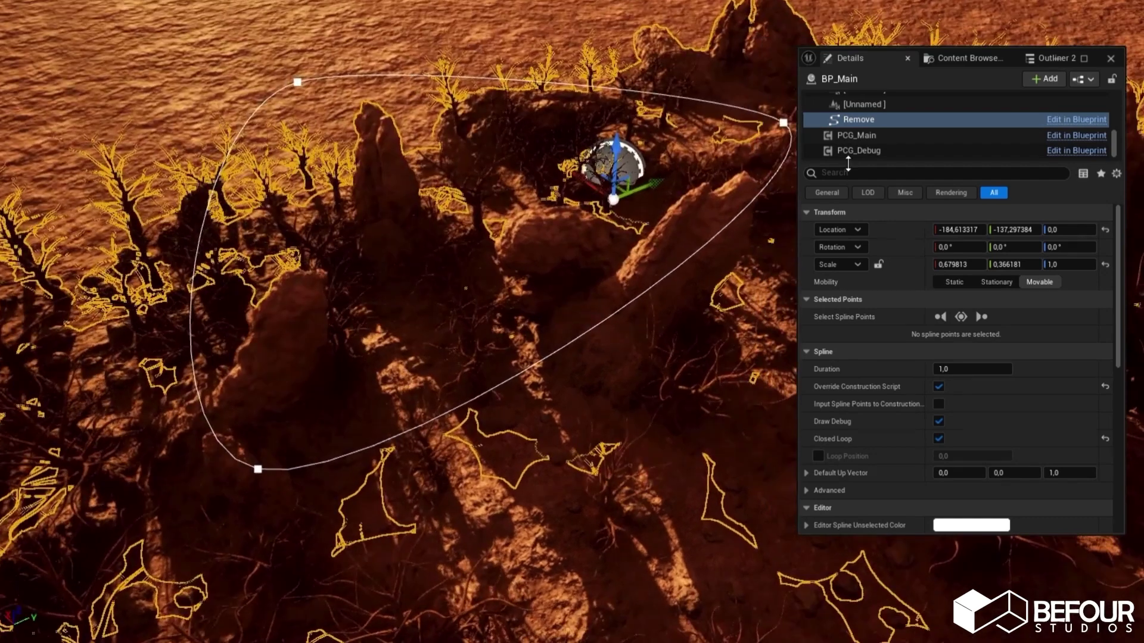
left_click(855, 173)
type("tag")
left_click(1019, 229)
type("re")
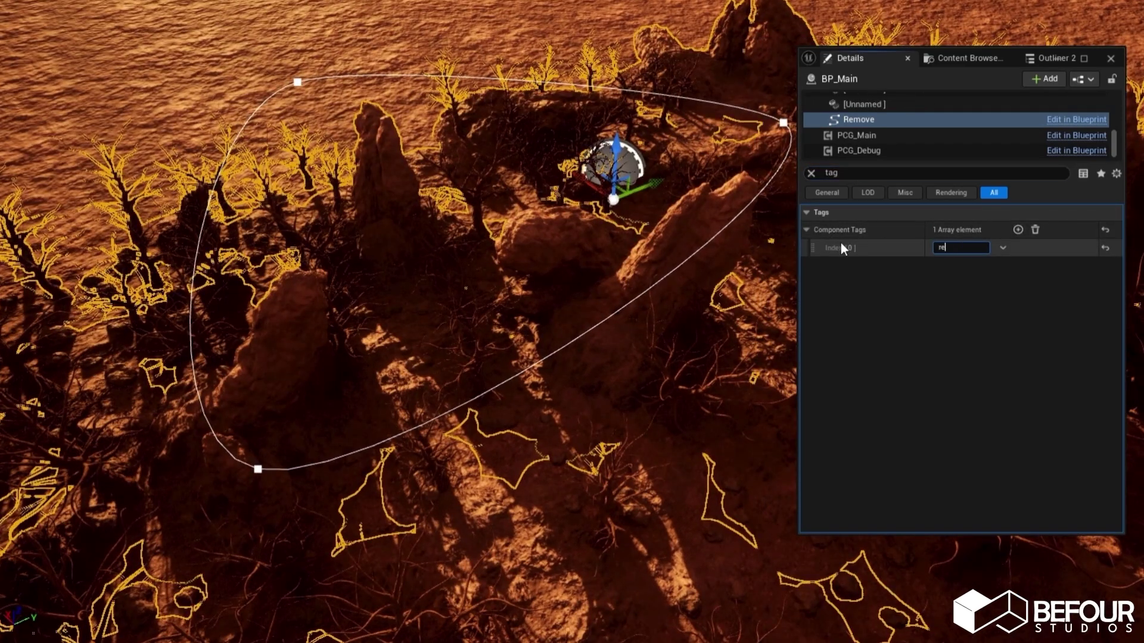
type("movetrees")
key("Return")
mouse_move(530, 355)
right_mouse_down()
mouse_move(501, 381)
mouse_move(530, 399)
mouse_move(494, 411)
mouse_move(530, 356)
right_mouse_up()
Step: Add the component tags removespikes and removehills to the Remove spline
left_click(1018, 229)
type("r")
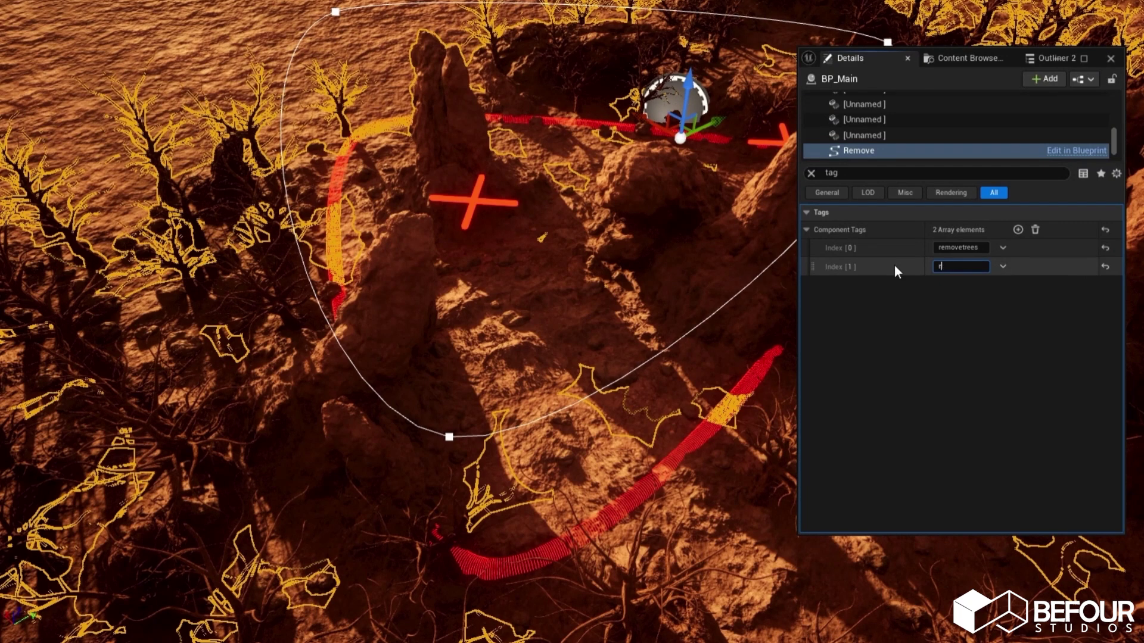
type("emovespikes")
key("Return")
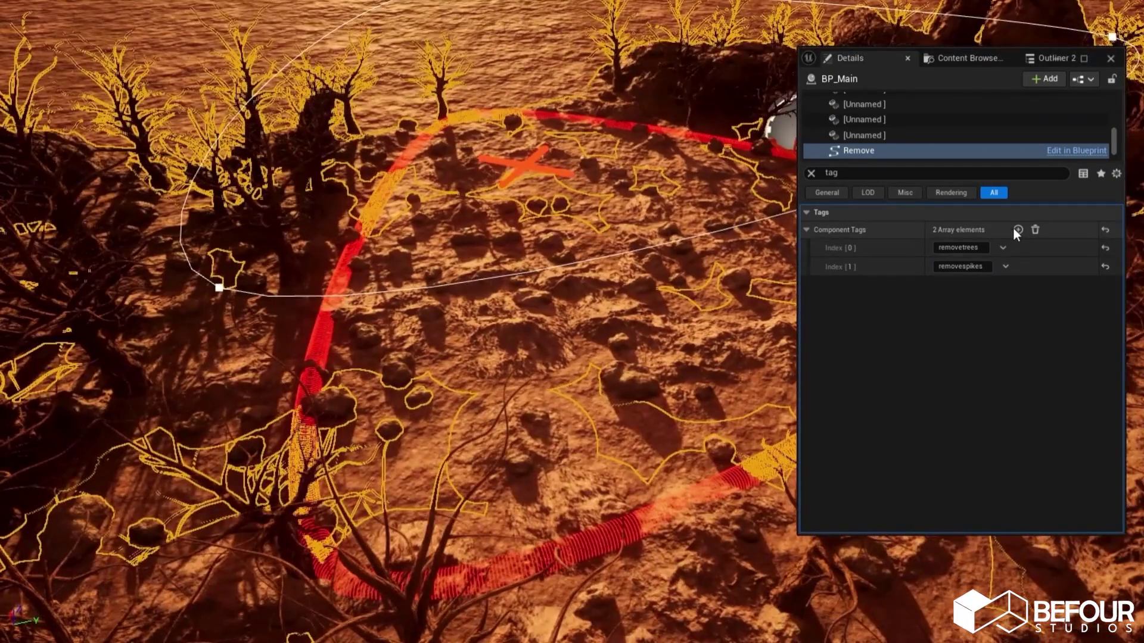
left_click(1017, 230)
left_click(949, 287)
type("removehills")
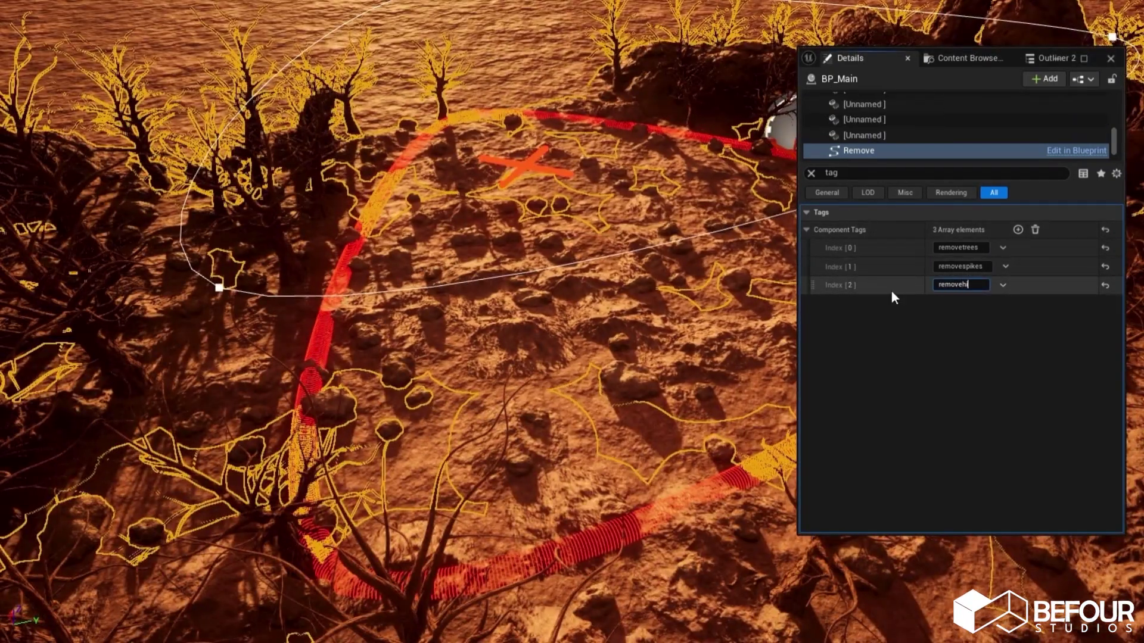
key("Return")
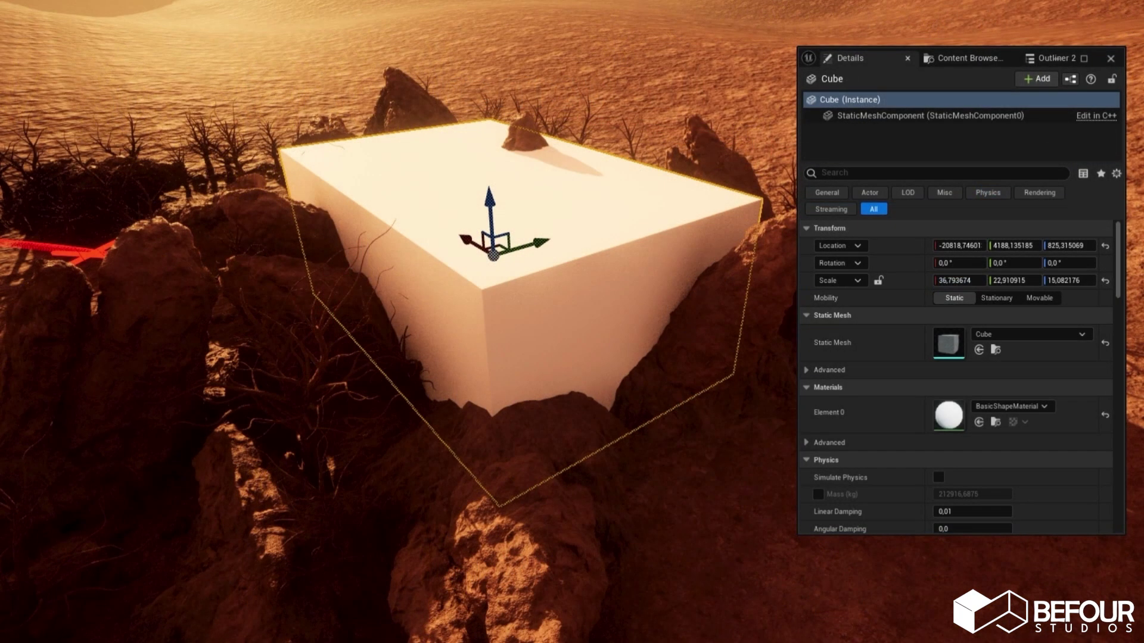
Step: Add the actor tag removeall to the large cube among the rocks
scroll(687, 337, "up", 1)
scroll(687, 338, "down", 2)
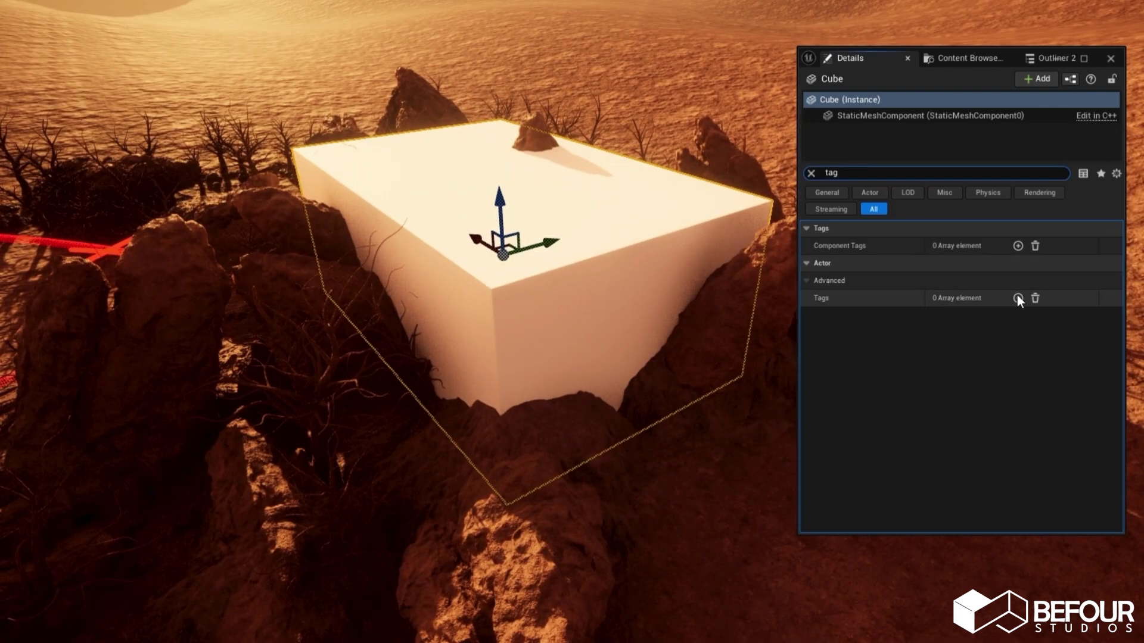
left_click(1018, 297)
left_click(957, 316)
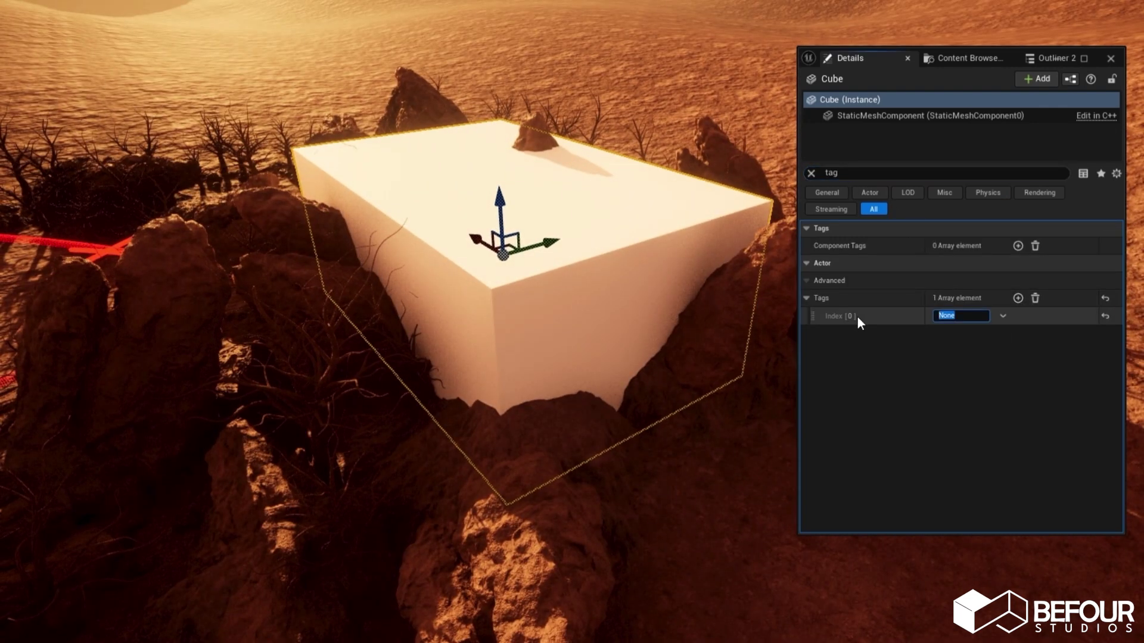
type("removeall")
key("Return")
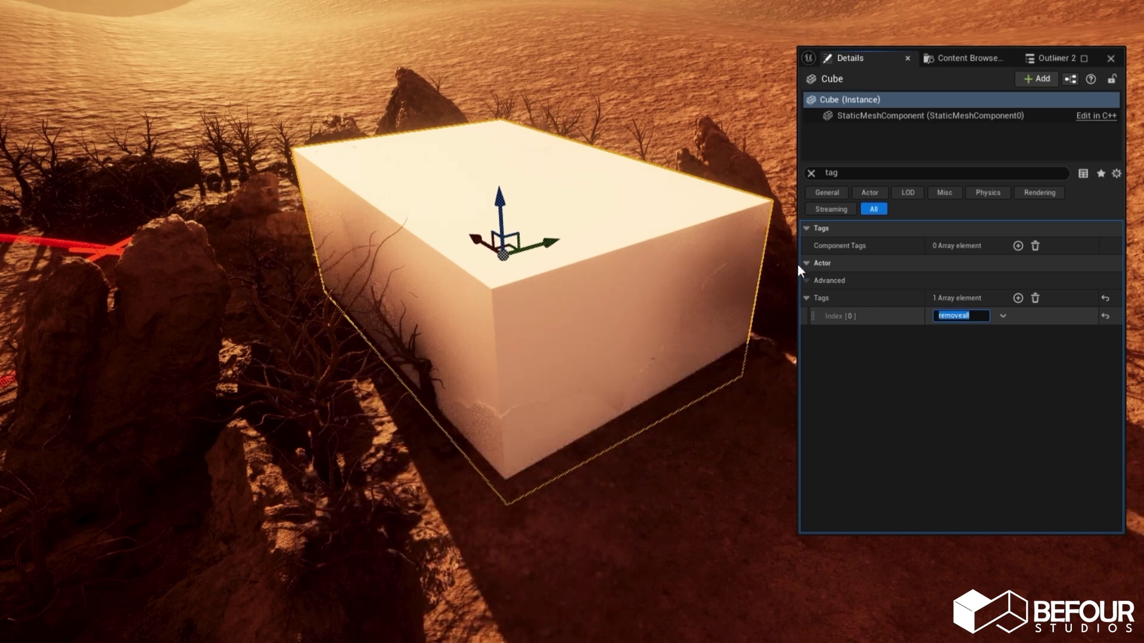
Step: Filter the cube's properties by visib and turn off its Visible option under Rendering
left_click(811, 173)
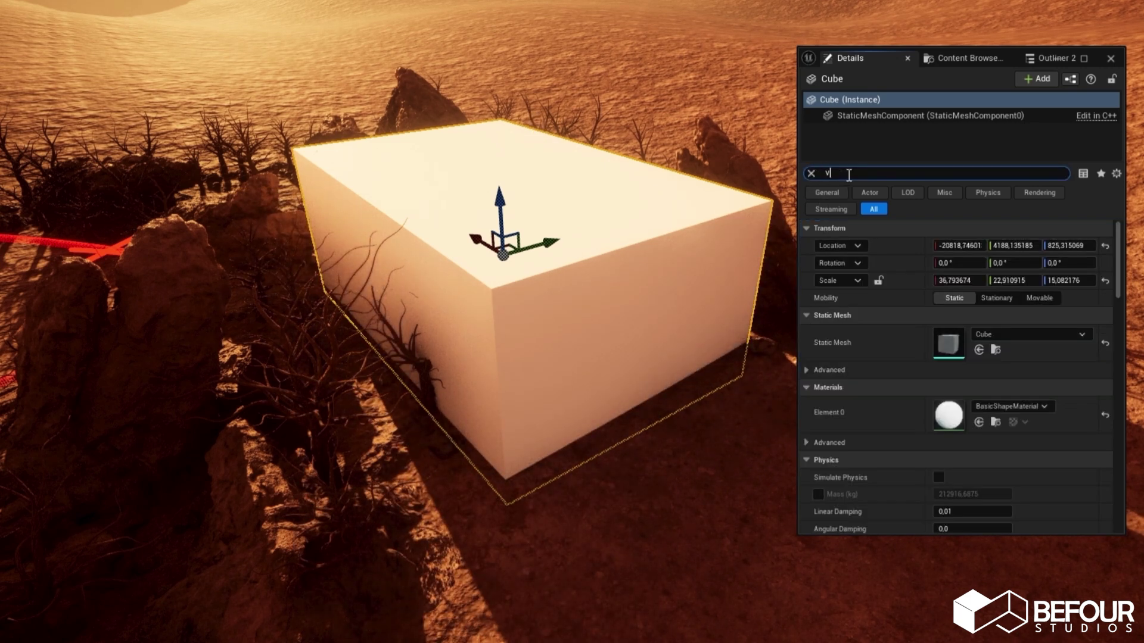
left_click(938, 297)
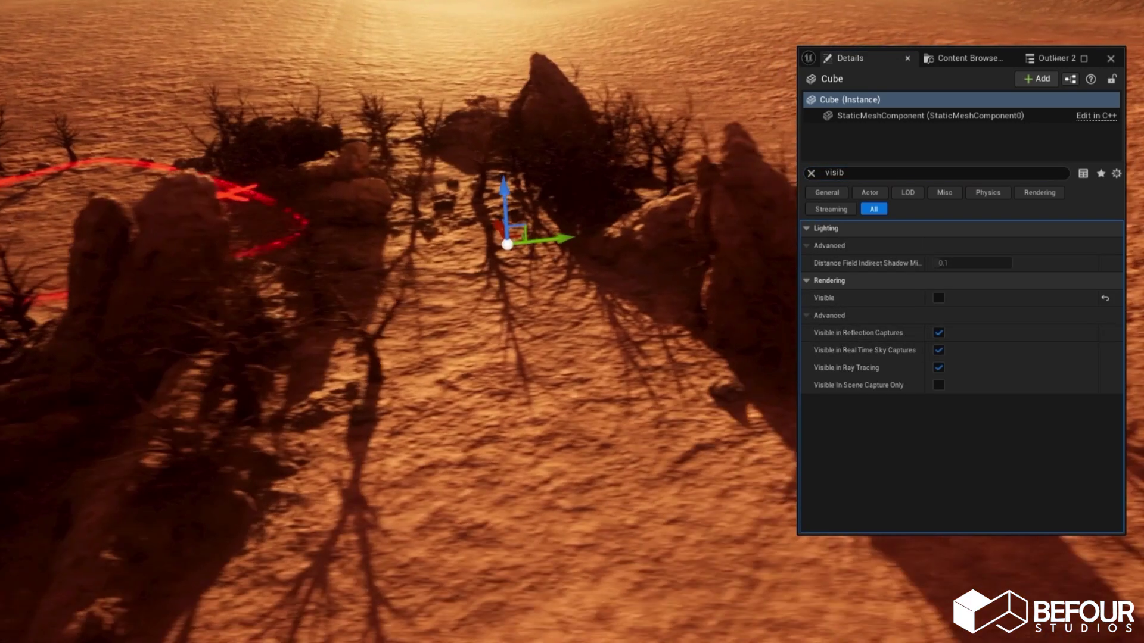
Step: Move the hidden cube through the rock formations and out onto the open sand beside the rocks and trees
right_click_drag(506, 286, 638, 387)
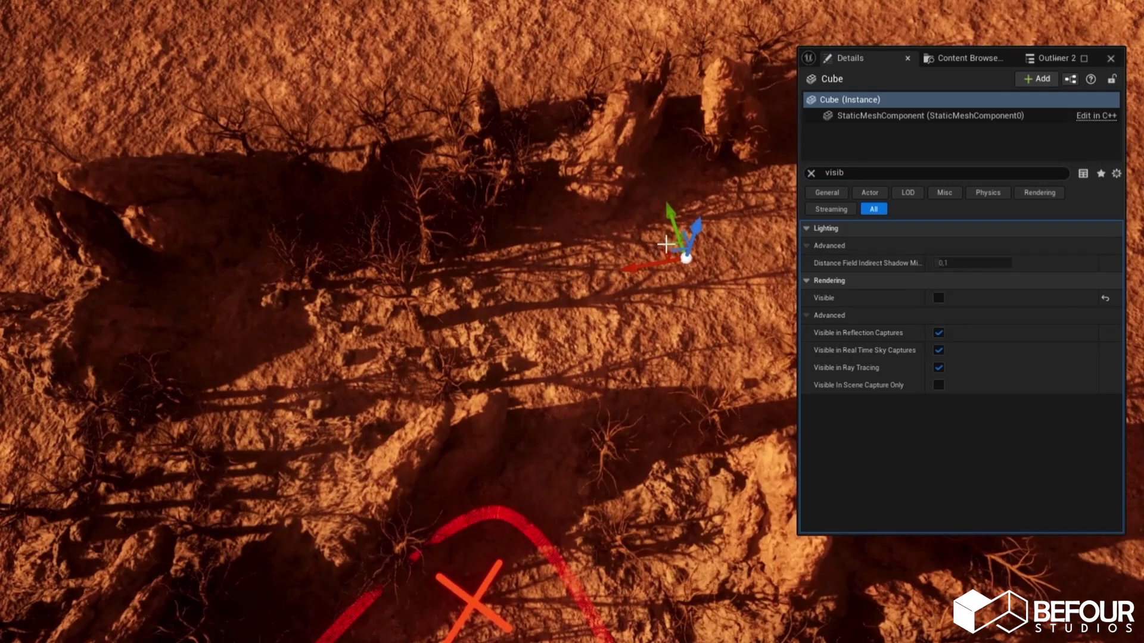
left_click_drag(659, 243, 353, 230)
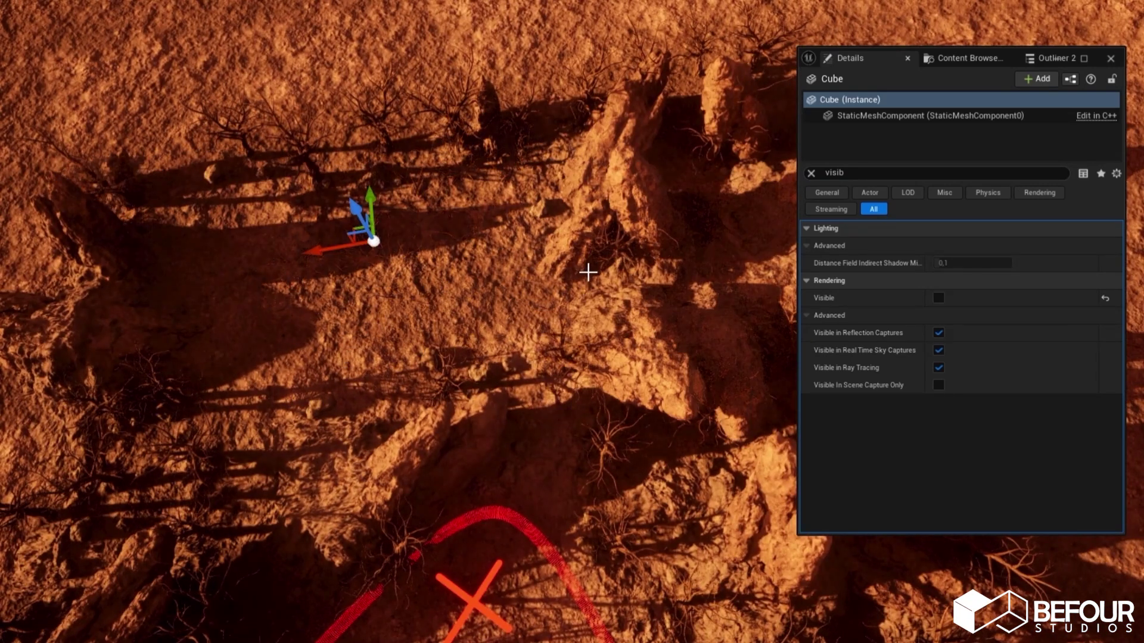
right_click_drag(587, 271, 500, 250)
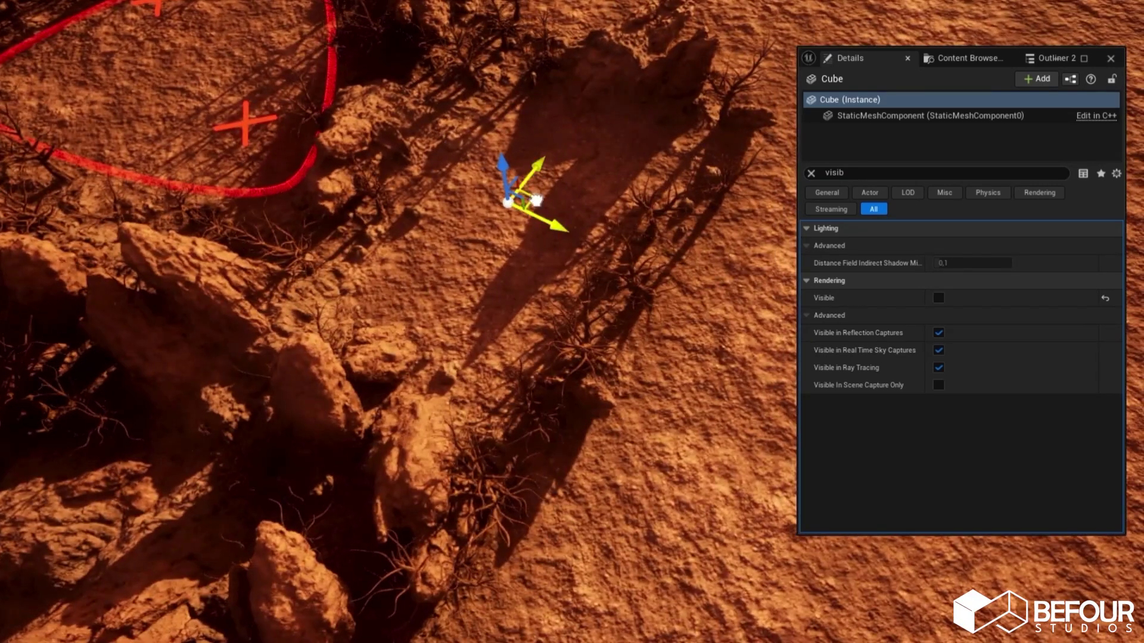
left_click_drag(536, 200, 650, 181)
right_click_drag(604, 254, 614, 225)
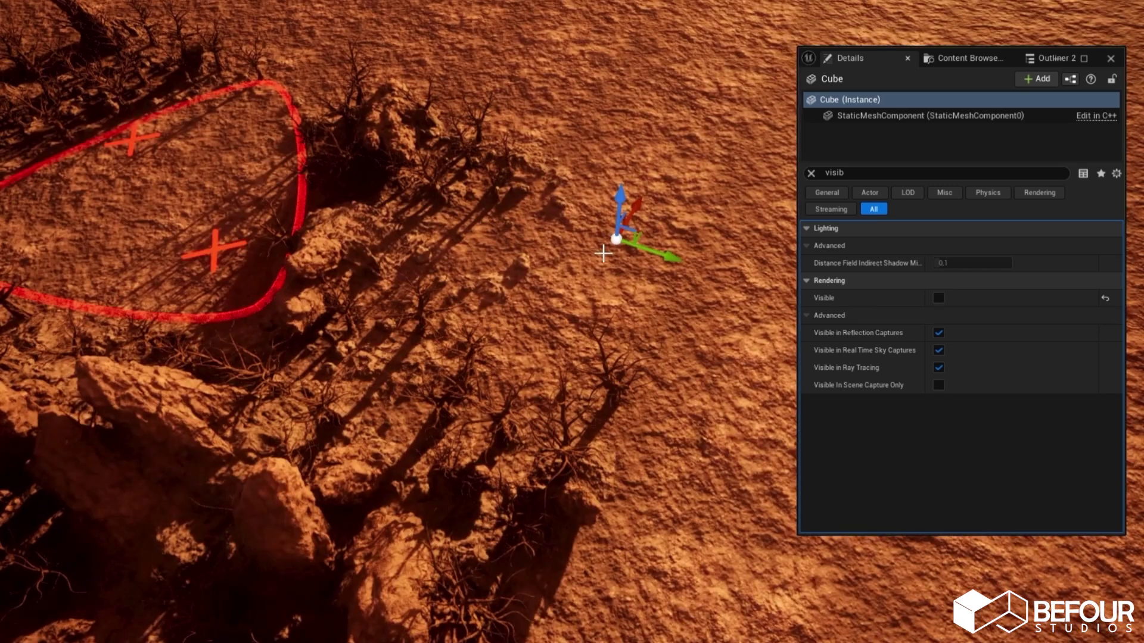